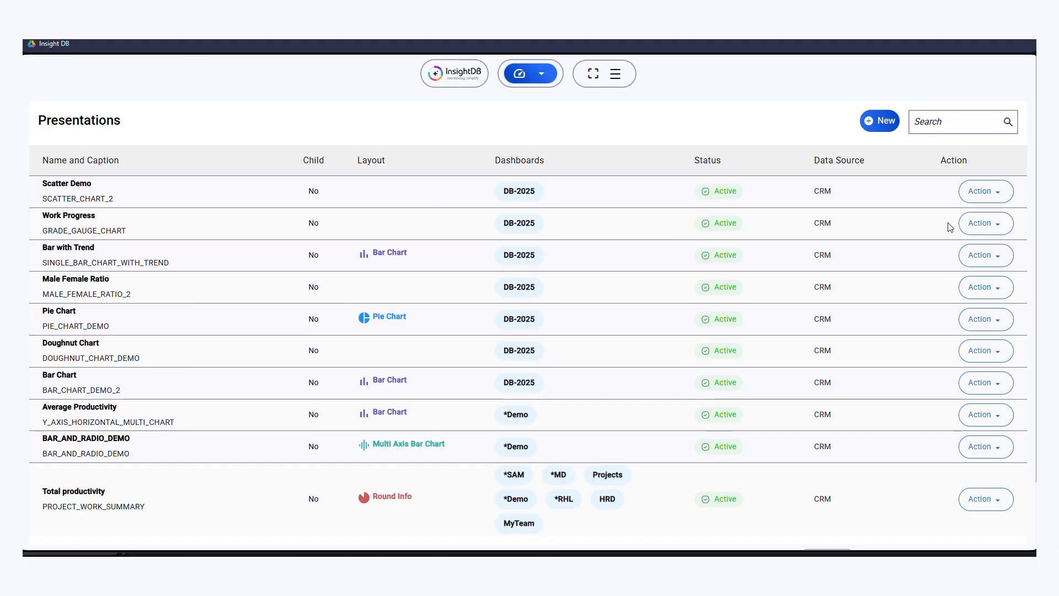
- Create a new presentation named LINE_CHART_DEMO_2 with the caption Line Chart Demo
{"action": "left_click", "coordinate": [868, 117]}
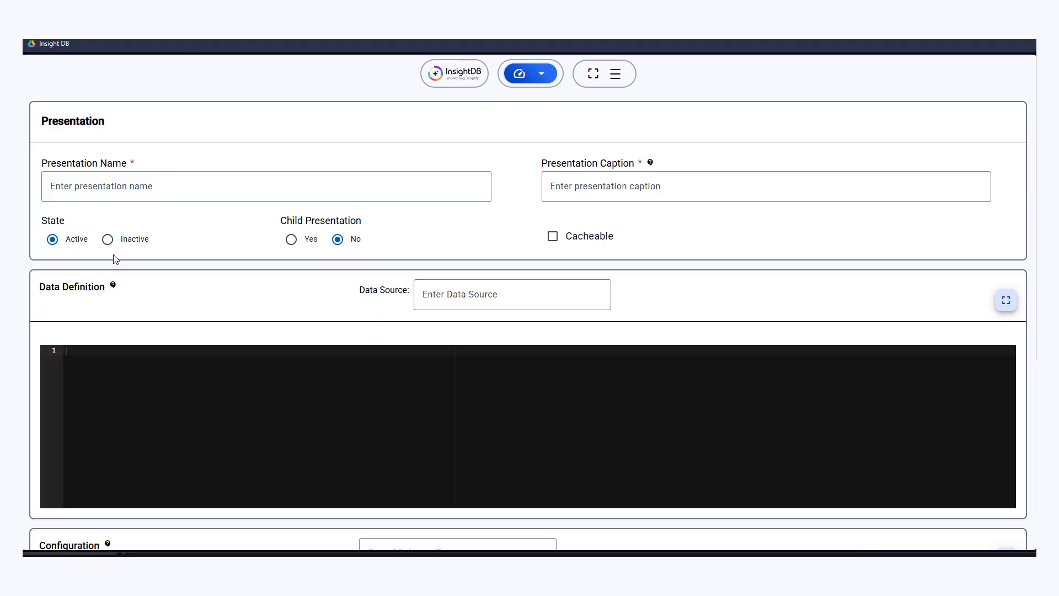
{"action": "left_click", "coordinate": [148, 188]}
{"action": "type", "text": "LINE_CHART_DEMO_2"}
{"action": "left_click", "coordinate": [596, 180]}
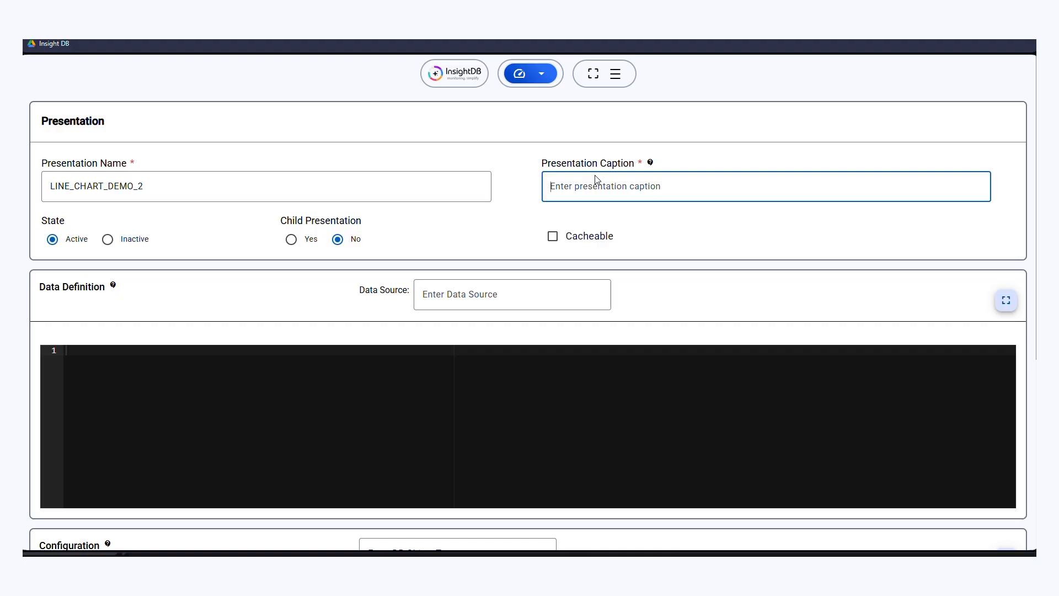
{"action": "type", "text": "Line Chart"}
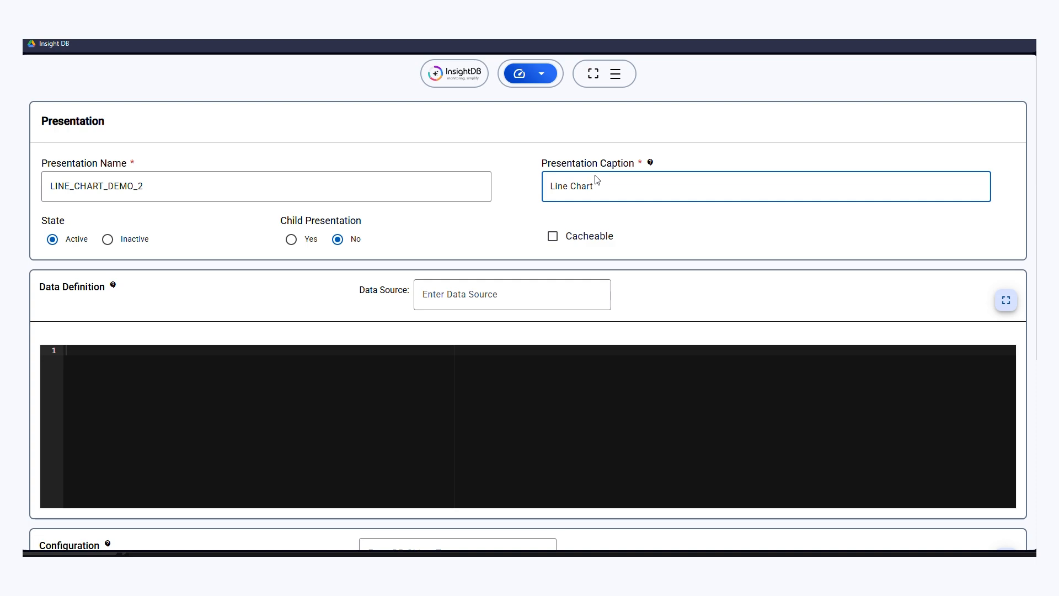
{"action": "type", "text": " Demo"}
- Set the data source to CRM and paste the Marketing, Engineering and Sales UNION ALL query into the data definition
{"action": "left_click", "coordinate": [478, 300]}
{"action": "type", "text": "c"}
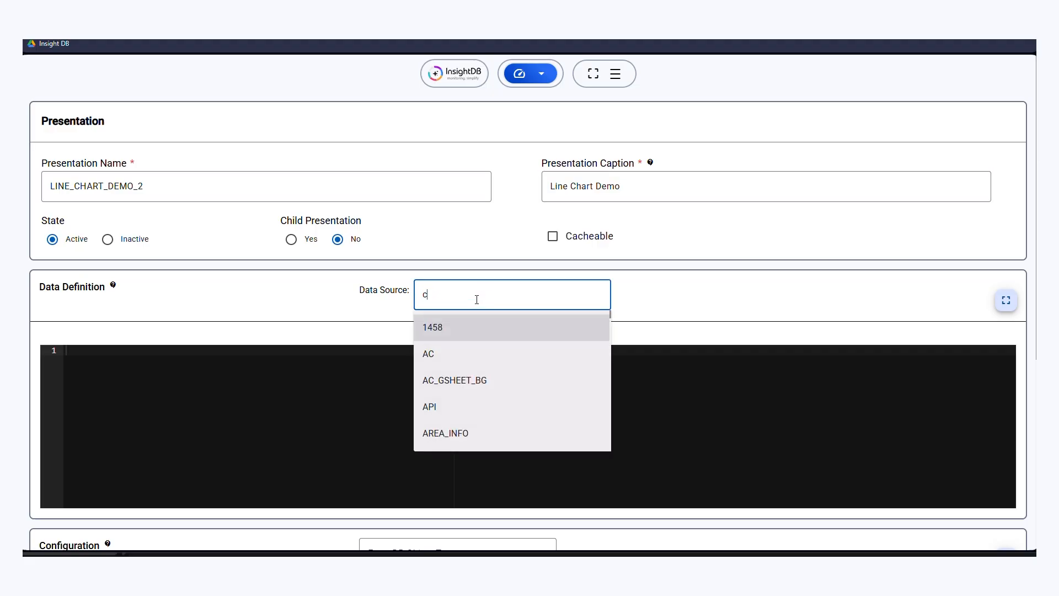
{"action": "type", "text": "rm"}
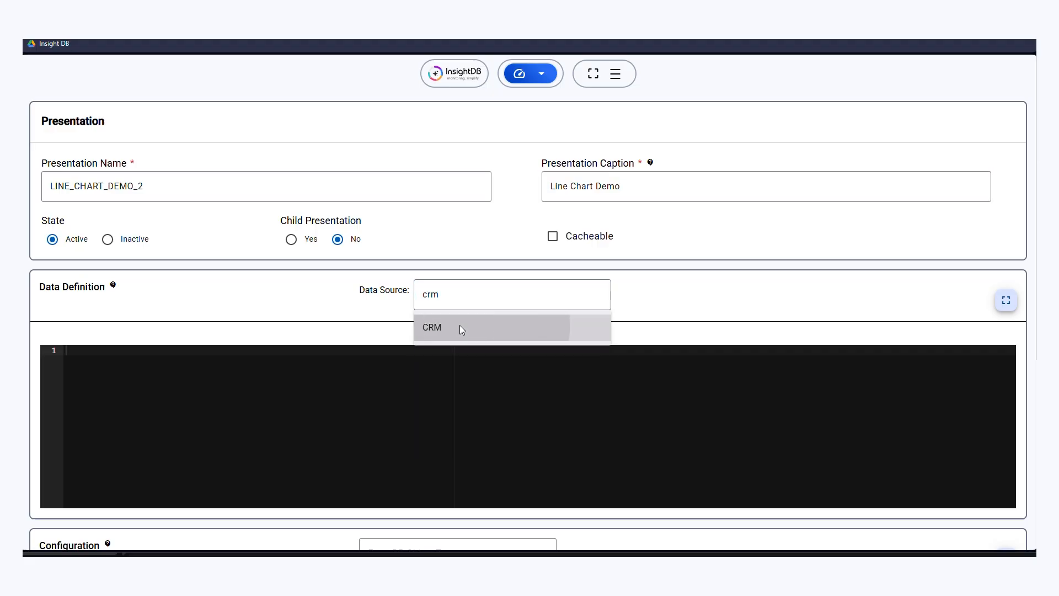
{"action": "left_click", "coordinate": [462, 328]}
{"action": "left_click", "coordinate": [620, 432]}
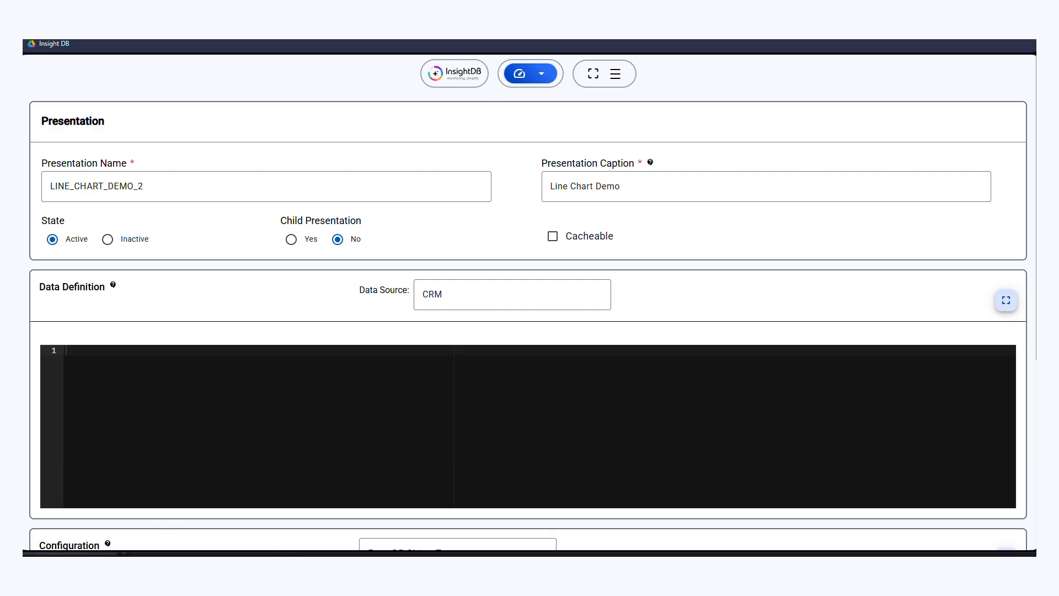
{"action": "key", "text": "ctrl+v"}
- Set the configuration's DB object type to Line Chart
{"action": "scroll", "coordinate": [235, 448], "scroll_direction": "down", "scroll_amount": 1}
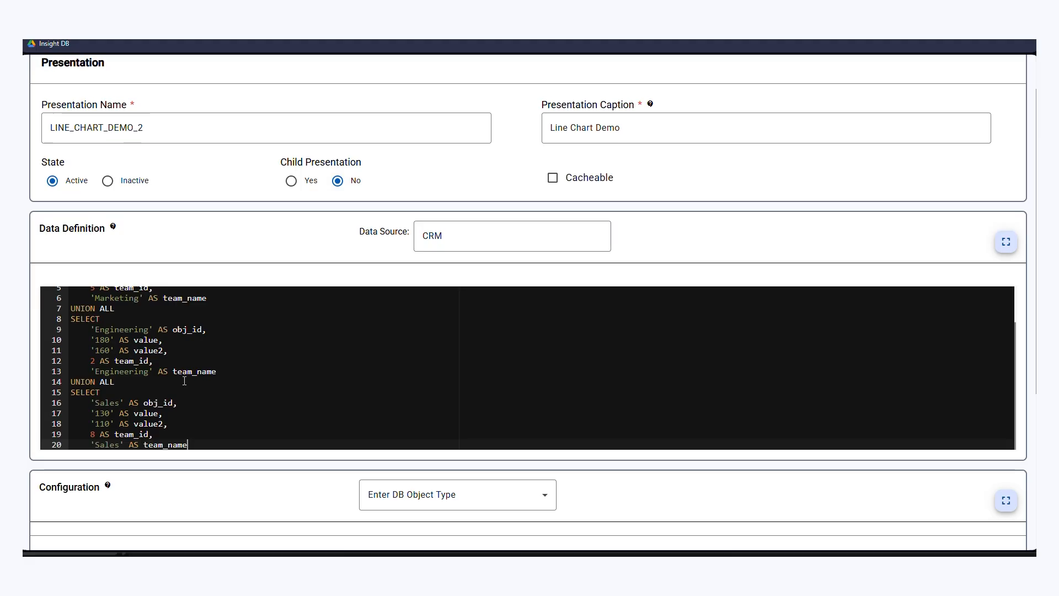
{"action": "scroll", "coordinate": [185, 381], "scroll_direction": "down", "scroll_amount": 3}
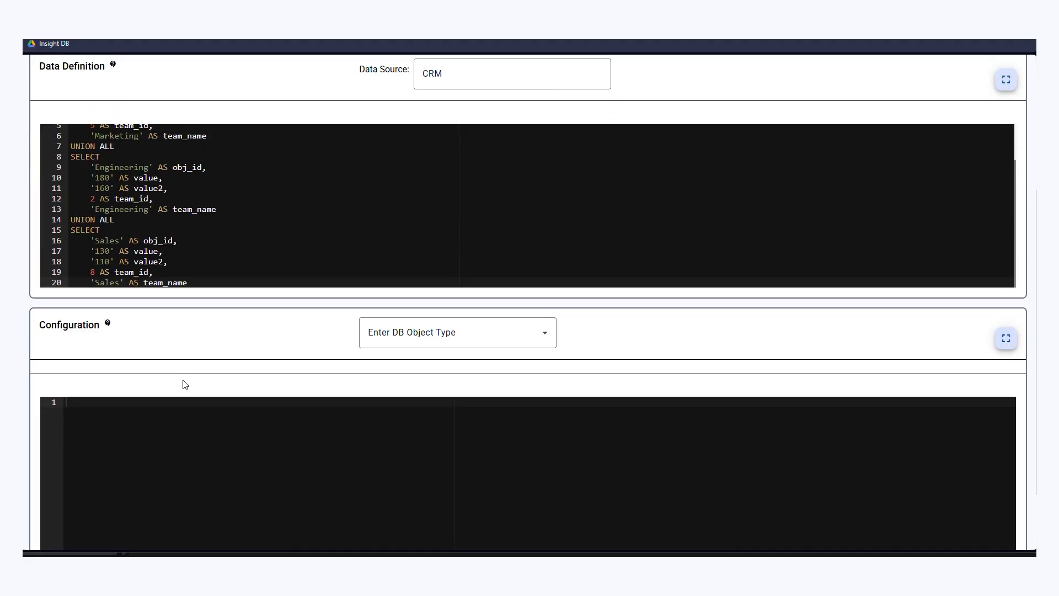
{"action": "left_click", "coordinate": [452, 334]}
{"action": "scroll", "coordinate": [428, 439], "scroll_direction": "down", "scroll_amount": 1}
{"action": "scroll", "coordinate": [429, 439], "scroll_direction": "down", "scroll_amount": 1}
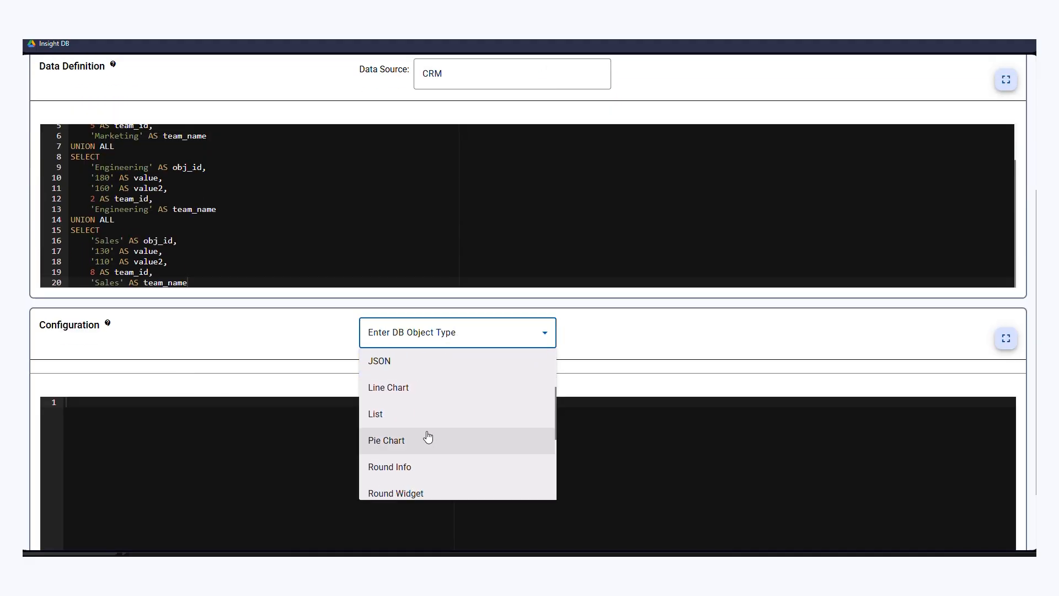
{"action": "left_click", "coordinate": [402, 391]}
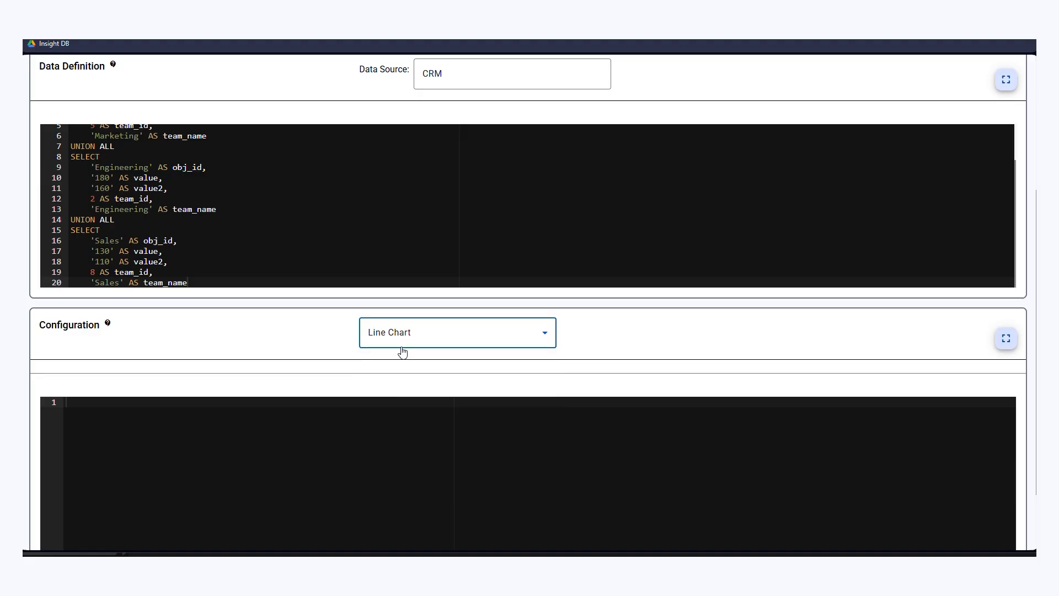
- Copy the line chart's default property JSON and paste it into the configuration editor
{"action": "left_click", "coordinate": [108, 324]}
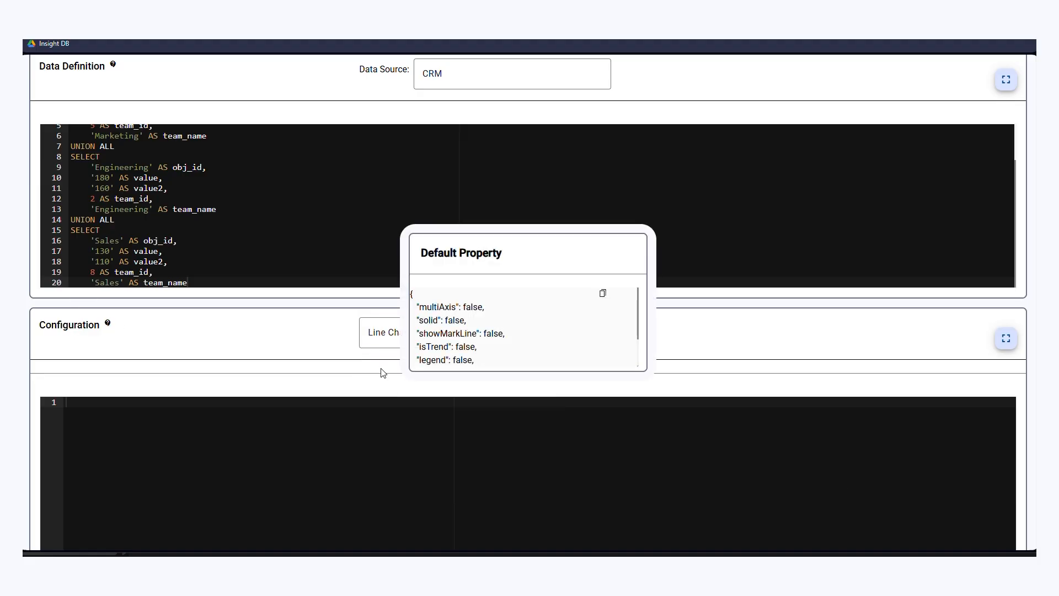
{"action": "left_click", "coordinate": [601, 296]}
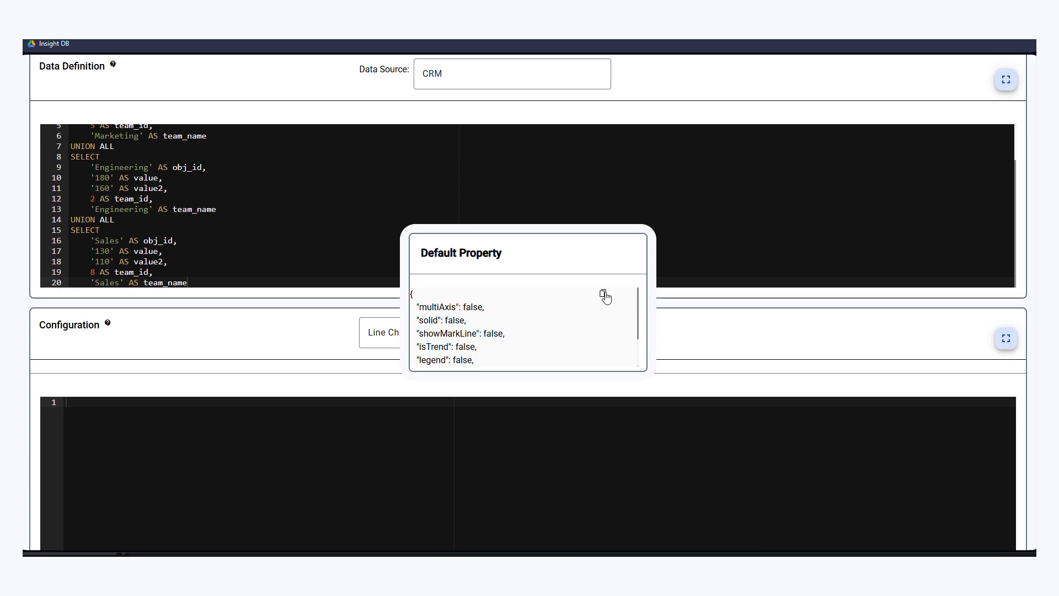
{"action": "left_click", "coordinate": [231, 492]}
{"action": "key", "text": "ctrl+v"}
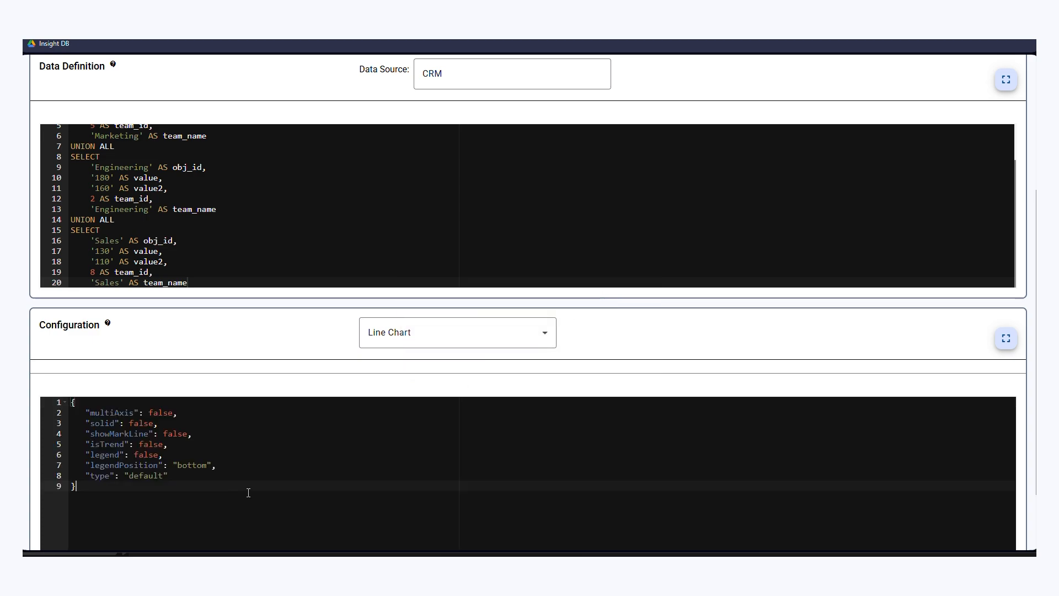
- Save the new presentation and open the details of Line Chart Demo from the presentations list
{"action": "scroll", "coordinate": [274, 488], "scroll_direction": "down", "scroll_amount": 2}
{"action": "left_click", "coordinate": [568, 500]}
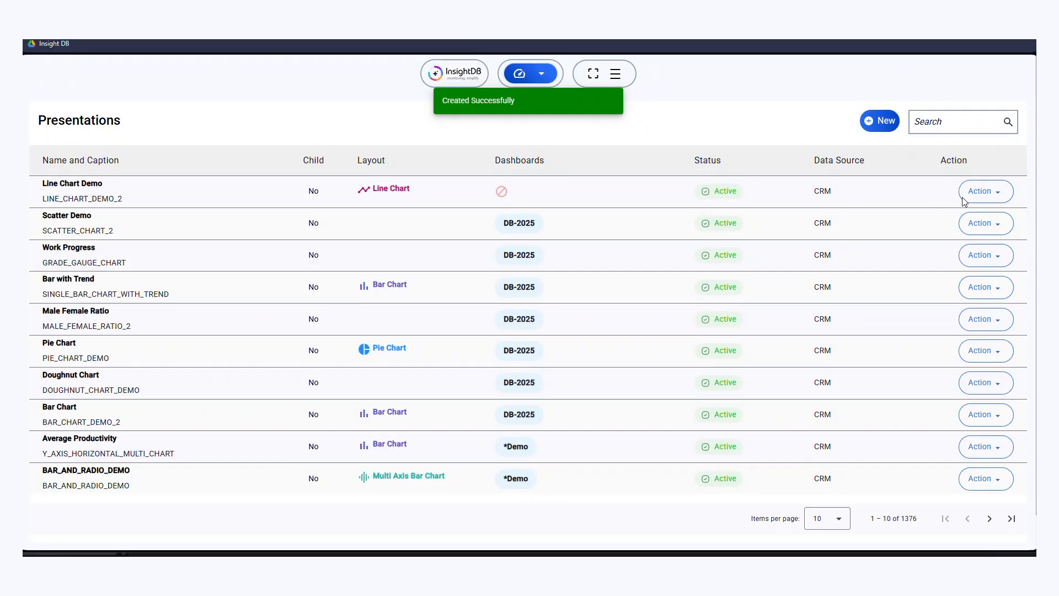
{"action": "left_click", "coordinate": [987, 191]}
{"action": "left_click", "coordinate": [992, 224]}
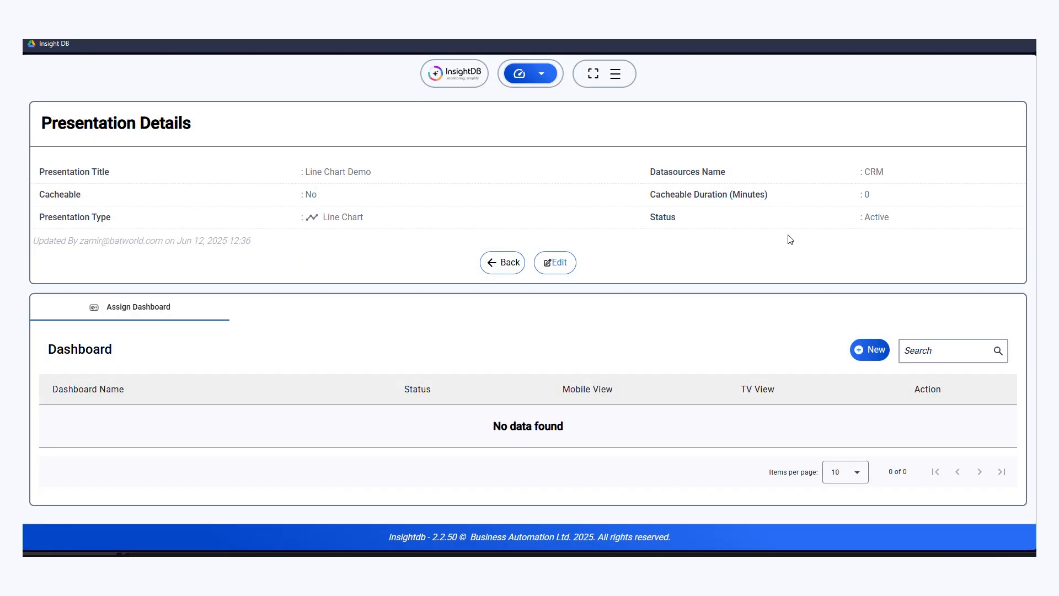
{"action": "left_click", "coordinate": [556, 263]}
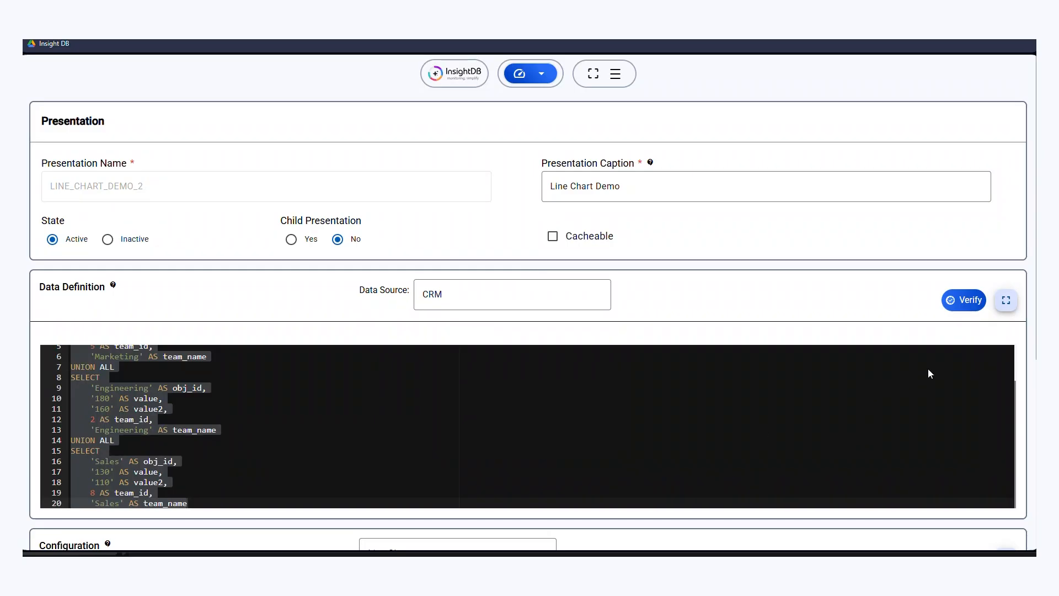
{"action": "scroll", "coordinate": [504, 319], "scroll_direction": "down", "scroll_amount": 10}
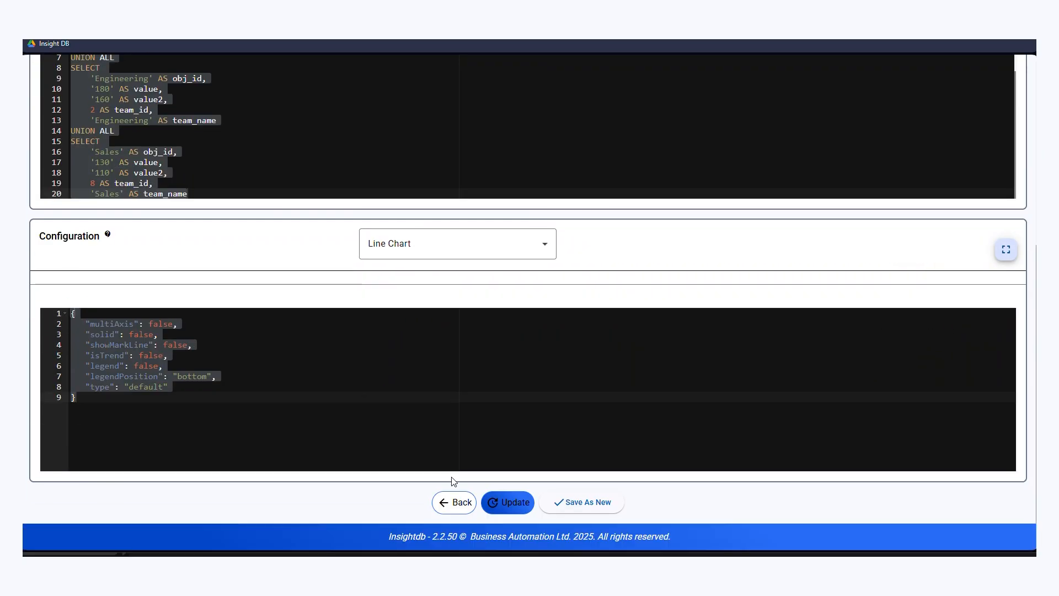
{"action": "left_click", "coordinate": [452, 506]}
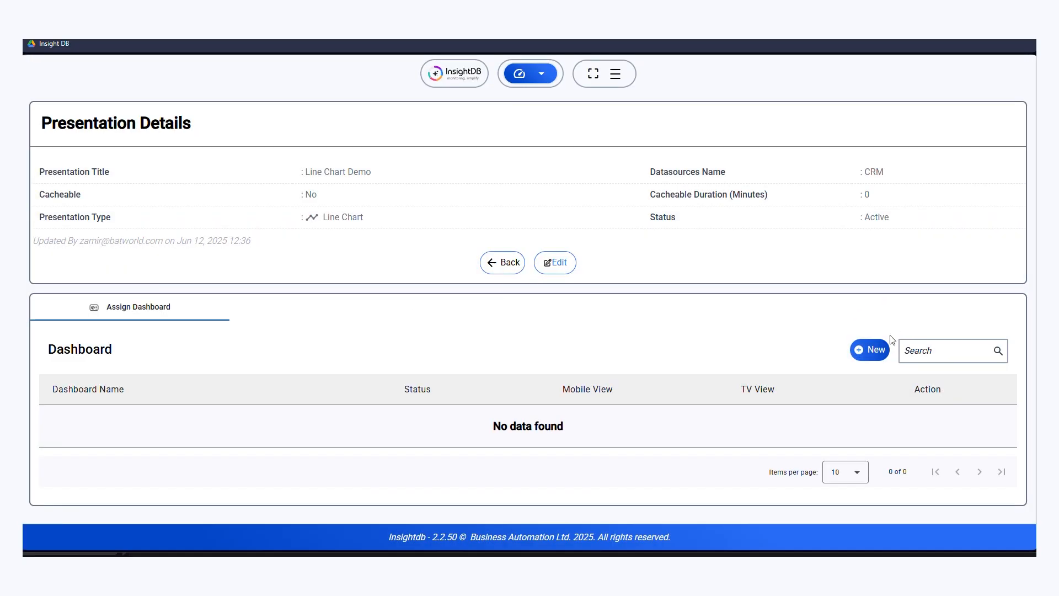
- Assign the Line Chart Demo presentation to the DB-2025 dashboard and save the assignment
{"action": "left_click", "coordinate": [870, 356]}
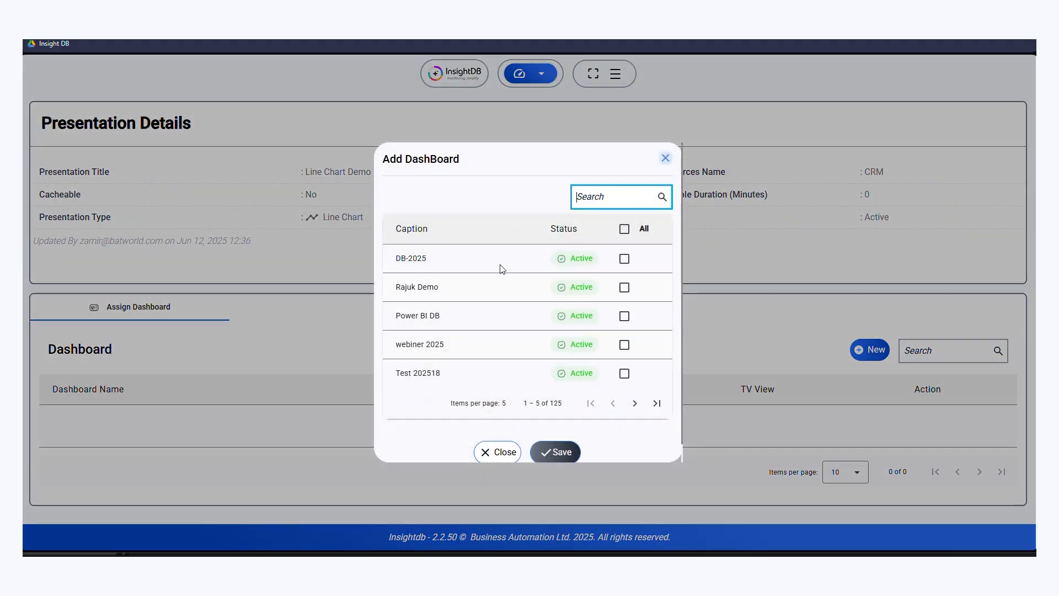
{"action": "left_click", "coordinate": [624, 260]}
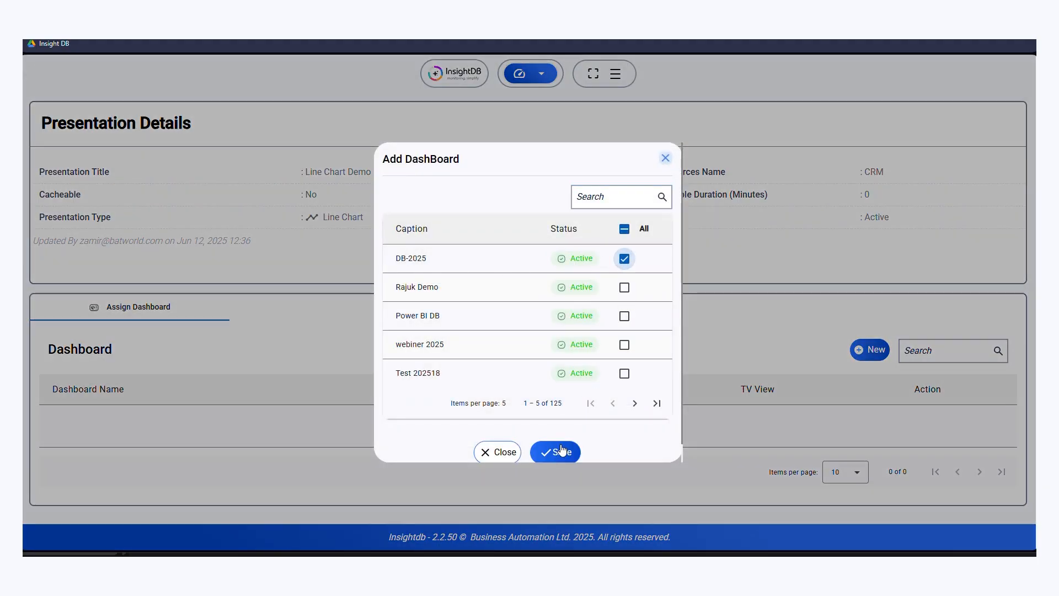
{"action": "left_click", "coordinate": [558, 452]}
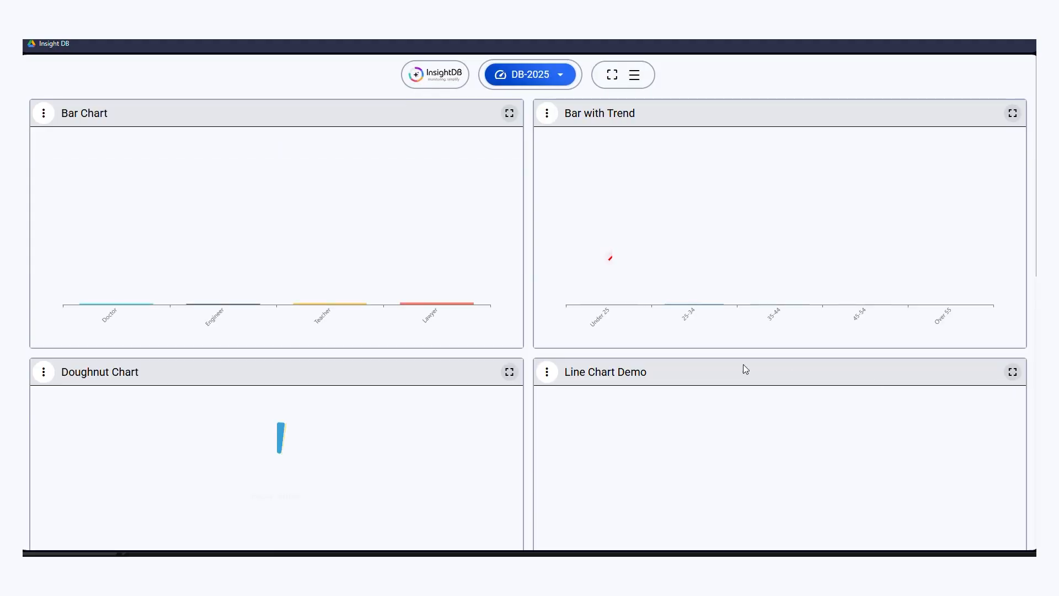
- Find the Line Chart Demo panel on the DB-2025 dashboard and open its presentation for editing
{"action": "scroll", "coordinate": [717, 364], "scroll_direction": "down", "scroll_amount": 5}
{"action": "scroll", "coordinate": [720, 366], "scroll_direction": "down", "scroll_amount": 5}
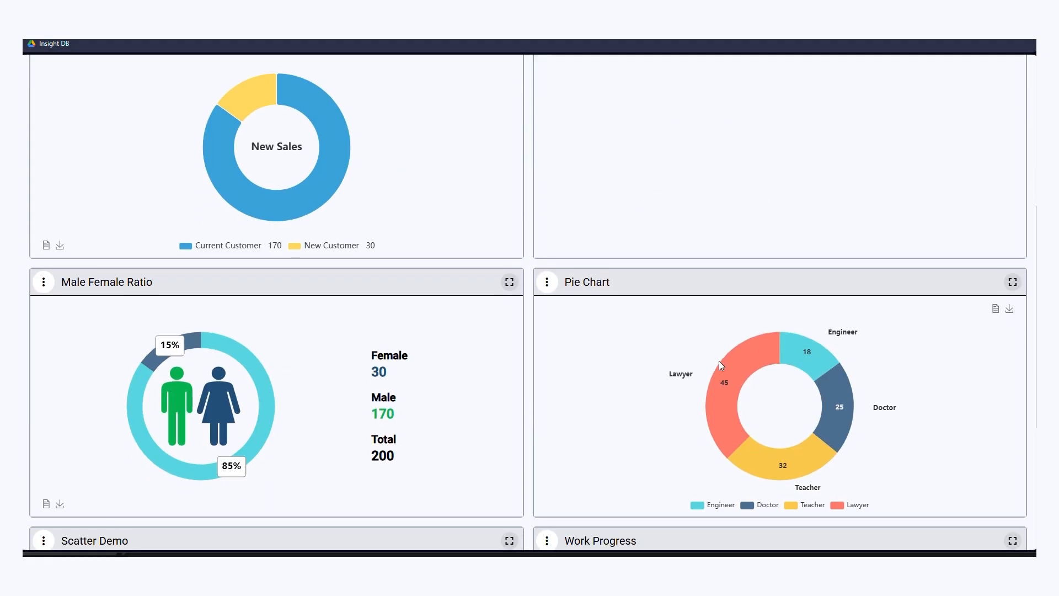
{"action": "scroll", "coordinate": [725, 365], "scroll_direction": "up", "scroll_amount": 7}
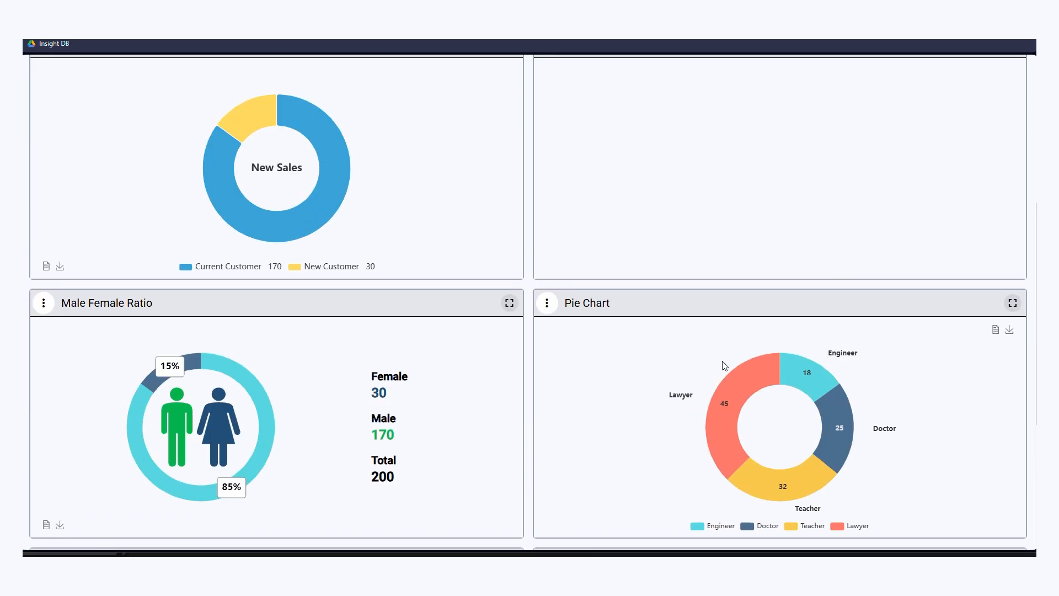
{"action": "scroll", "coordinate": [724, 366], "scroll_direction": "up", "scroll_amount": 2}
{"action": "left_click", "coordinate": [547, 258]}
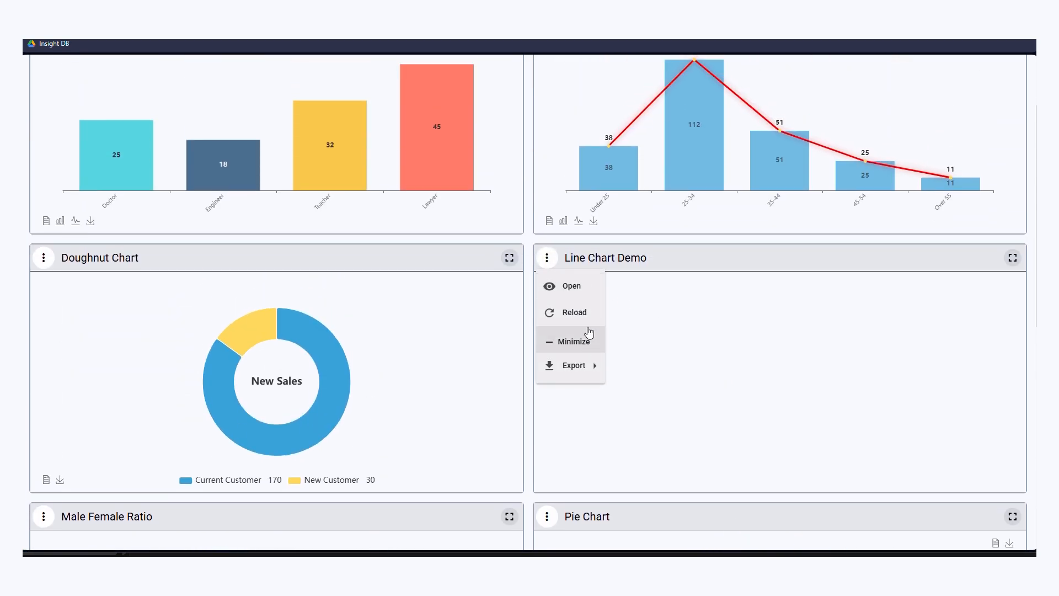
{"action": "left_click", "coordinate": [570, 285]}
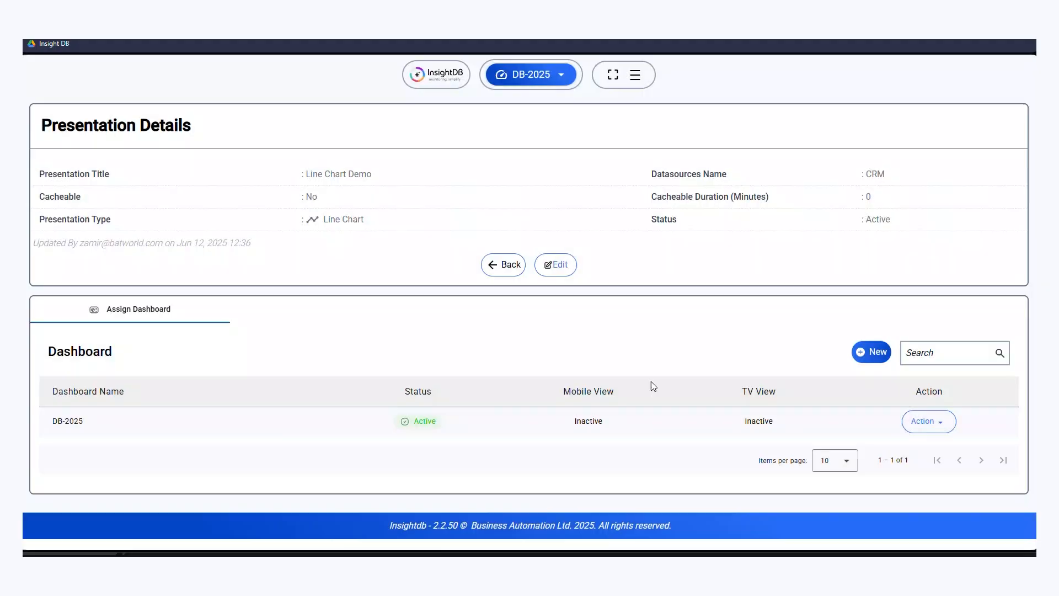
{"action": "left_click", "coordinate": [556, 265]}
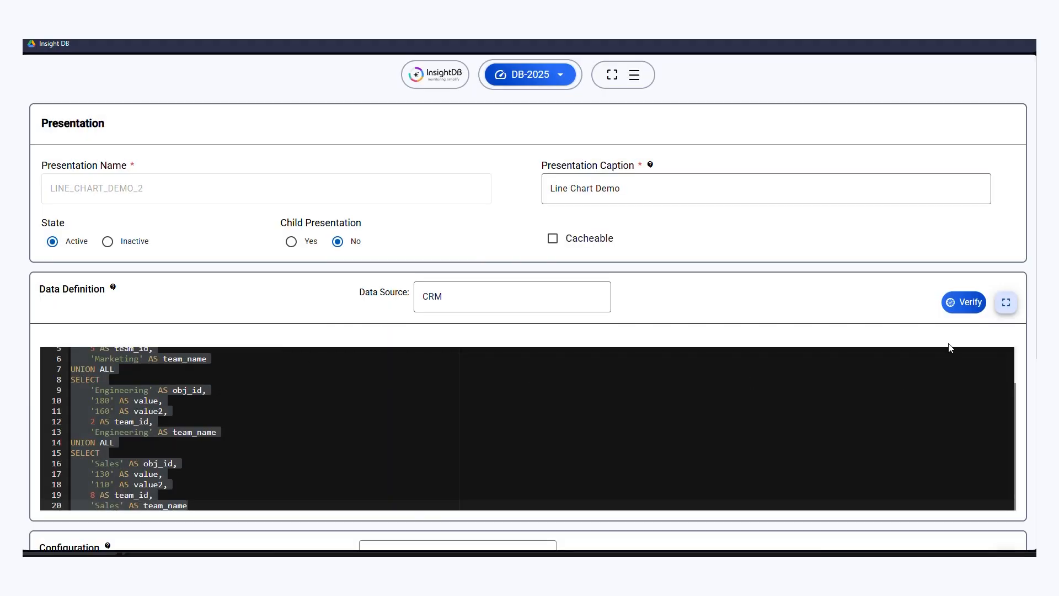
- Verify the data definition by executing its query, and close the result set
{"action": "left_click", "coordinate": [963, 307]}
{"action": "left_click", "coordinate": [550, 293]}
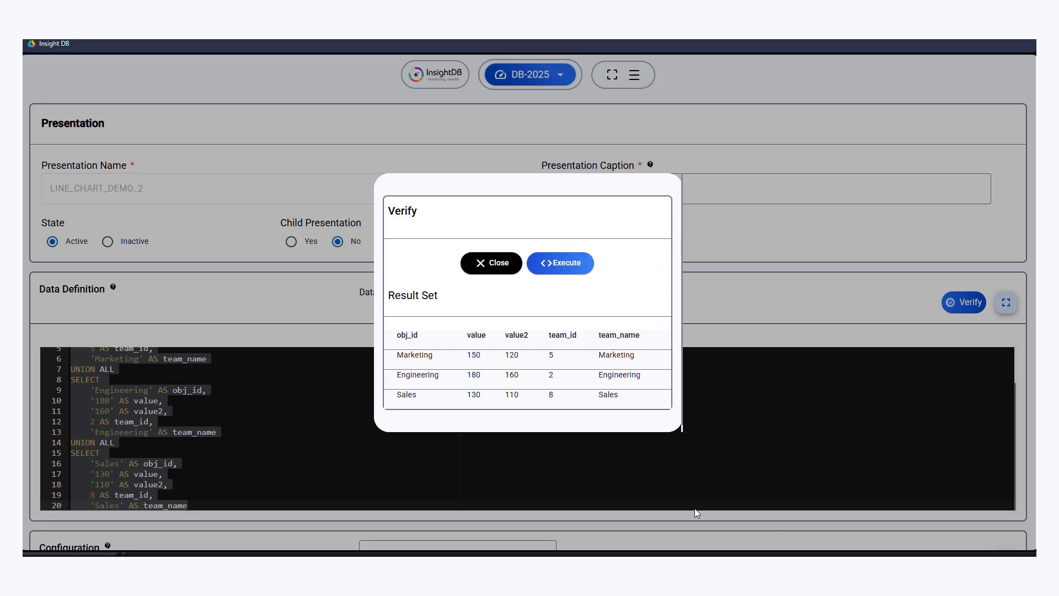
{"action": "left_click", "coordinate": [484, 266]}
- Remove the team_id and team_name columns from the Marketing, Engineering and Sales SELECT blocks, ending each block at value2
{"action": "scroll", "coordinate": [359, 386], "scroll_direction": "down", "scroll_amount": 1}
{"action": "scroll", "coordinate": [213, 348], "scroll_direction": "up", "scroll_amount": 2}
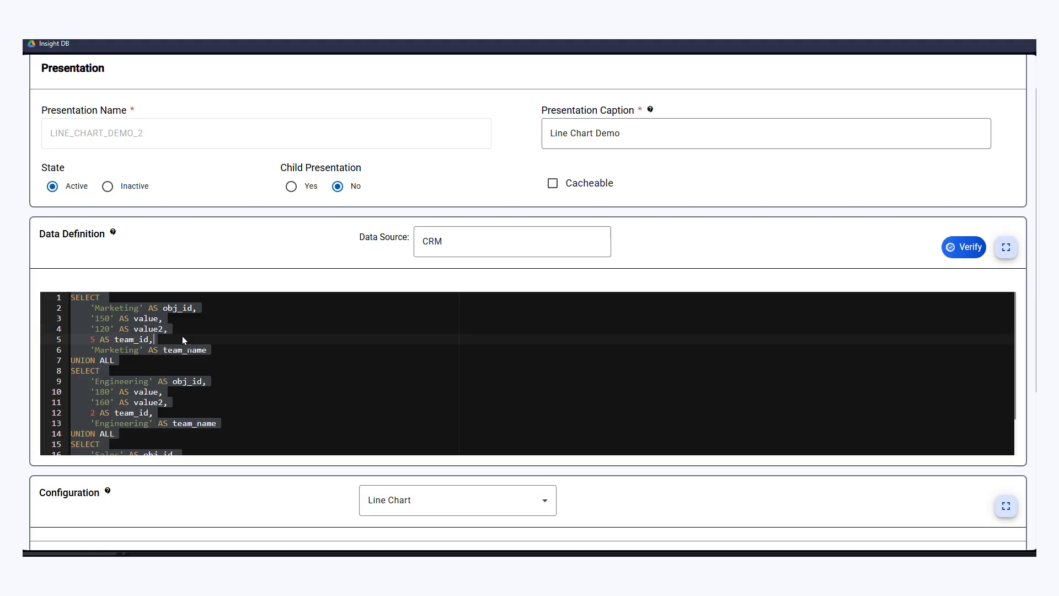
{"action": "left_click", "coordinate": [182, 336]}
{"action": "left_click_drag", "start_coordinate": [166, 330], "coordinate": [220, 349]}
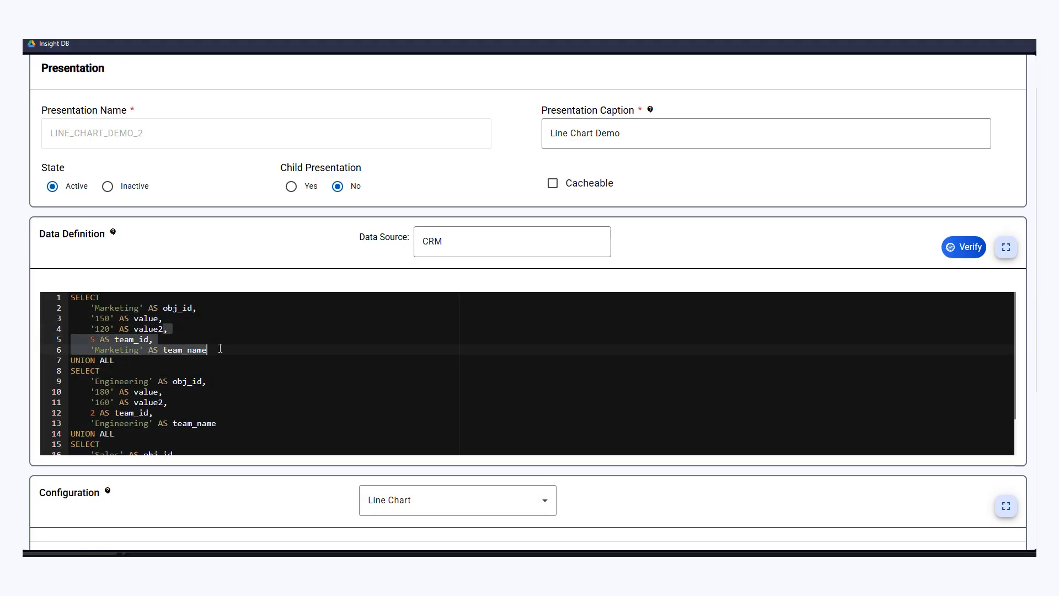
{"action": "key", "text": "BackSpace"}
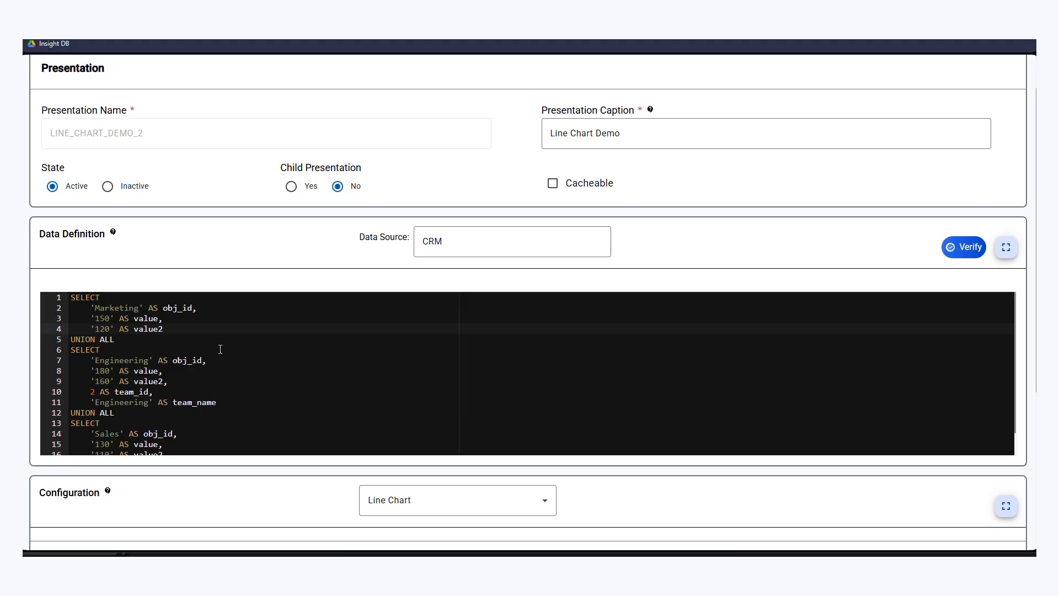
{"action": "left_click_drag", "start_coordinate": [164, 381], "coordinate": [230, 399]}
{"action": "key", "text": "BackSpace"}
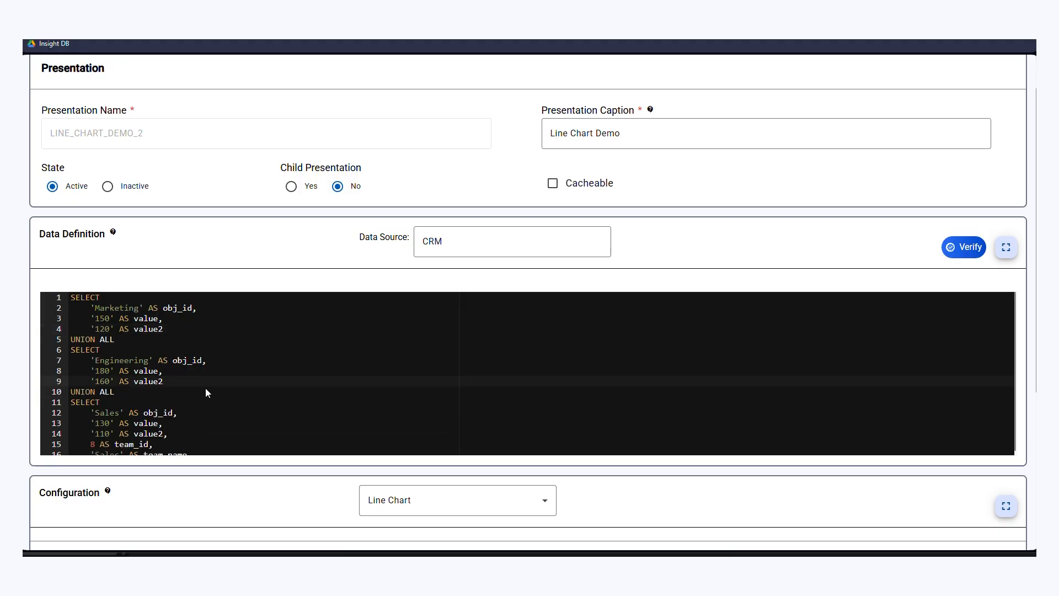
{"action": "scroll", "coordinate": [152, 391], "scroll_direction": "down", "scroll_amount": 1}
{"action": "scroll", "coordinate": [173, 372], "scroll_direction": "down", "scroll_amount": 2}
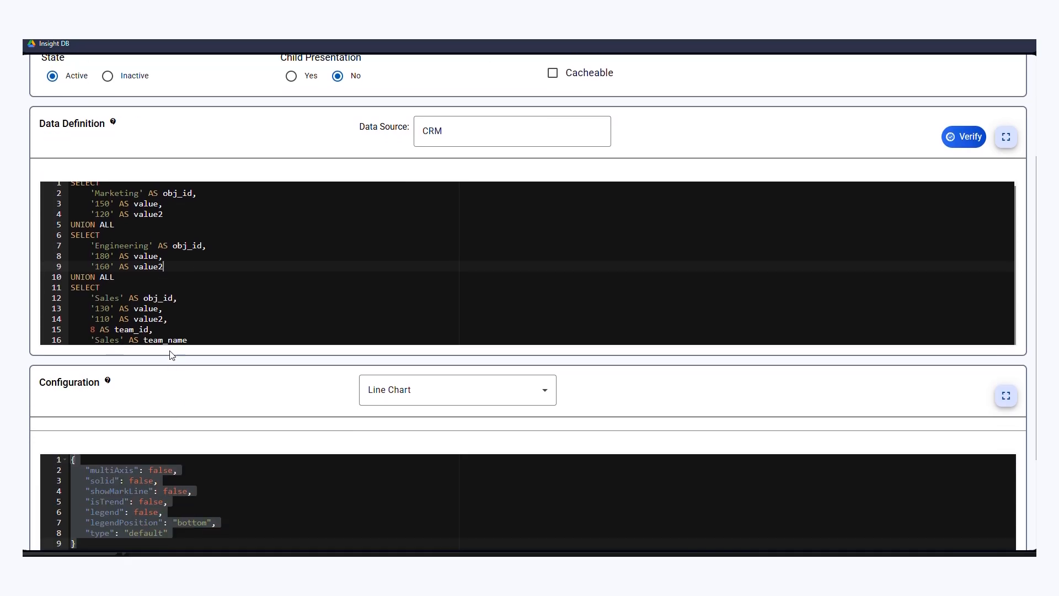
{"action": "left_click_drag", "start_coordinate": [168, 319], "coordinate": [188, 342]}
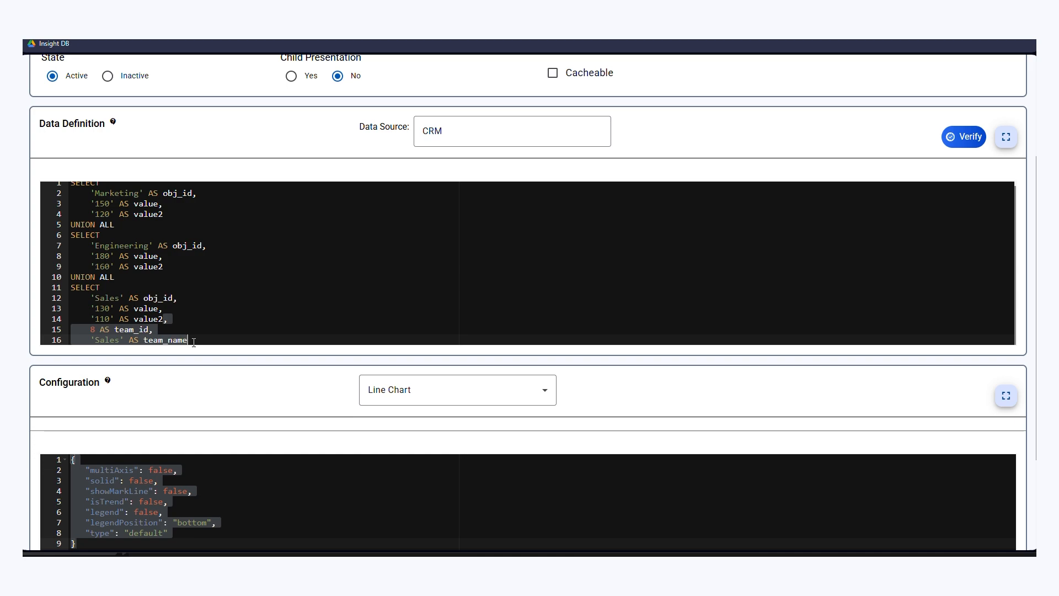
{"action": "key", "text": "BackSpace"}
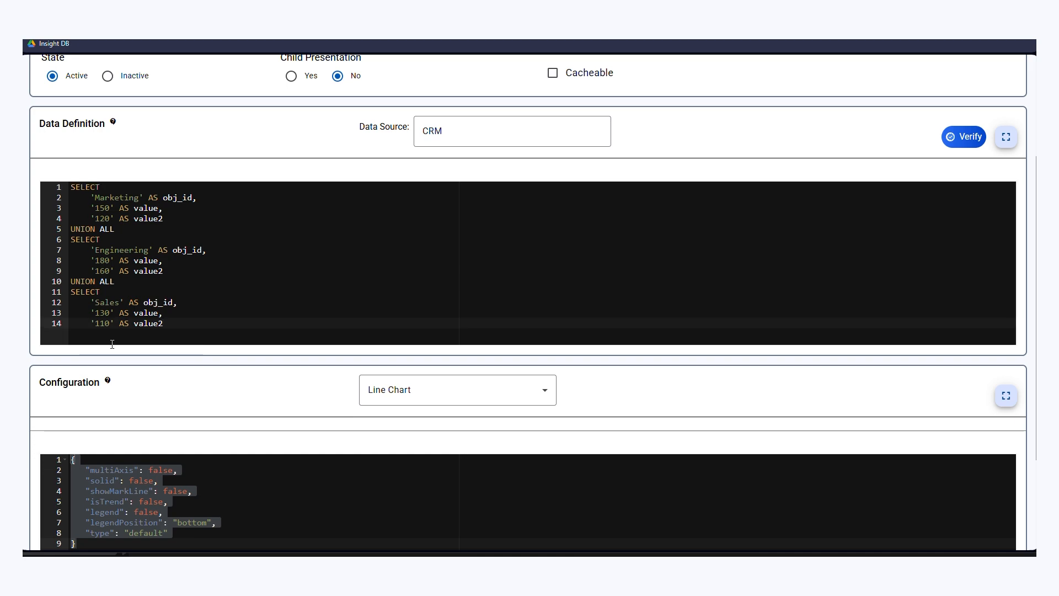
- Verify the shortened data definition by executing it, close the result set, and update the presentation
{"action": "left_click", "coordinate": [965, 137]}
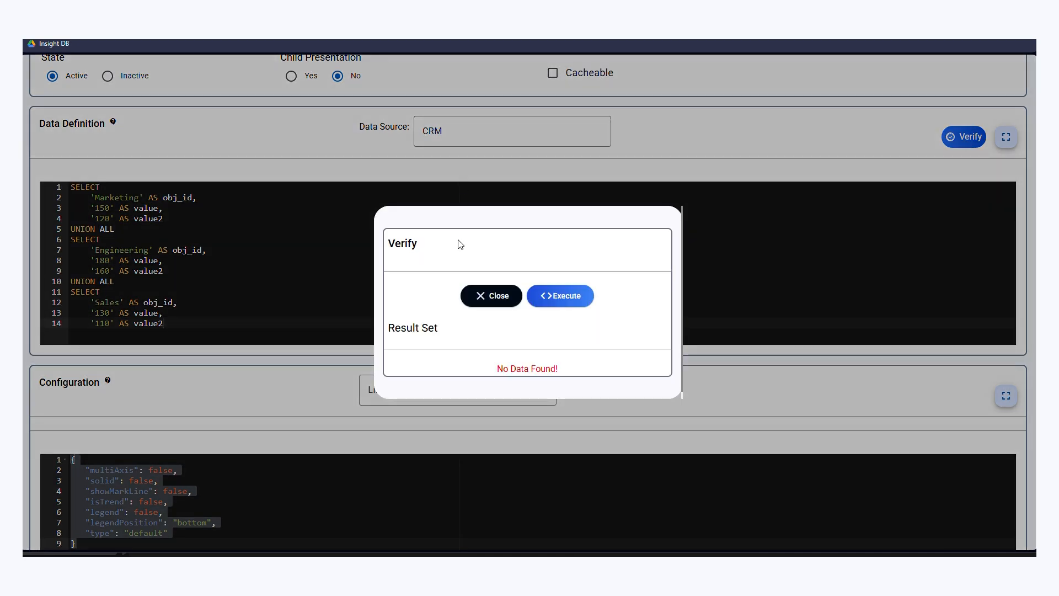
{"action": "left_click", "coordinate": [570, 296]}
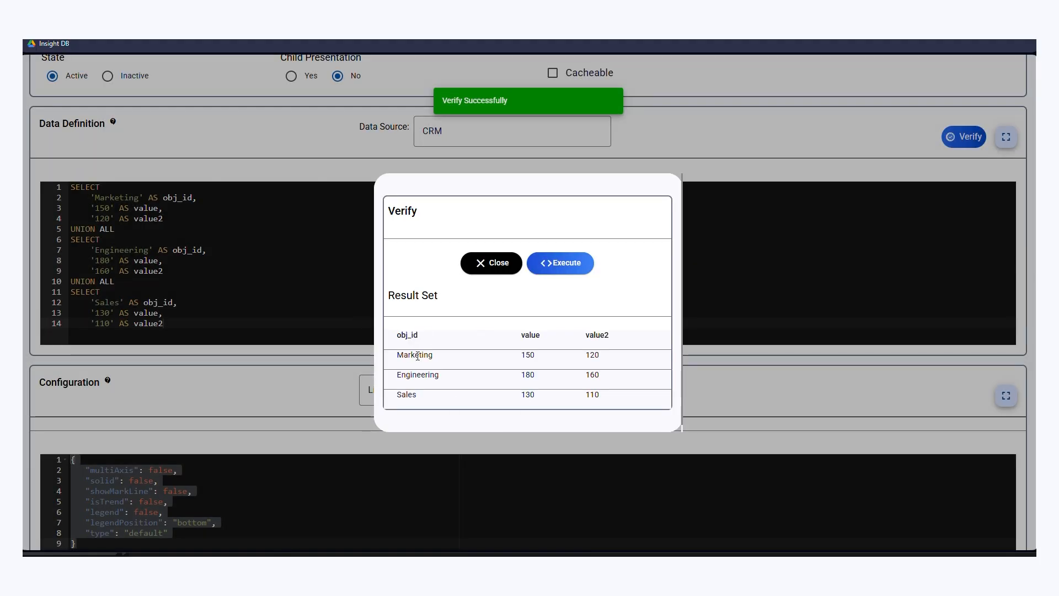
{"action": "left_click", "coordinate": [485, 264]}
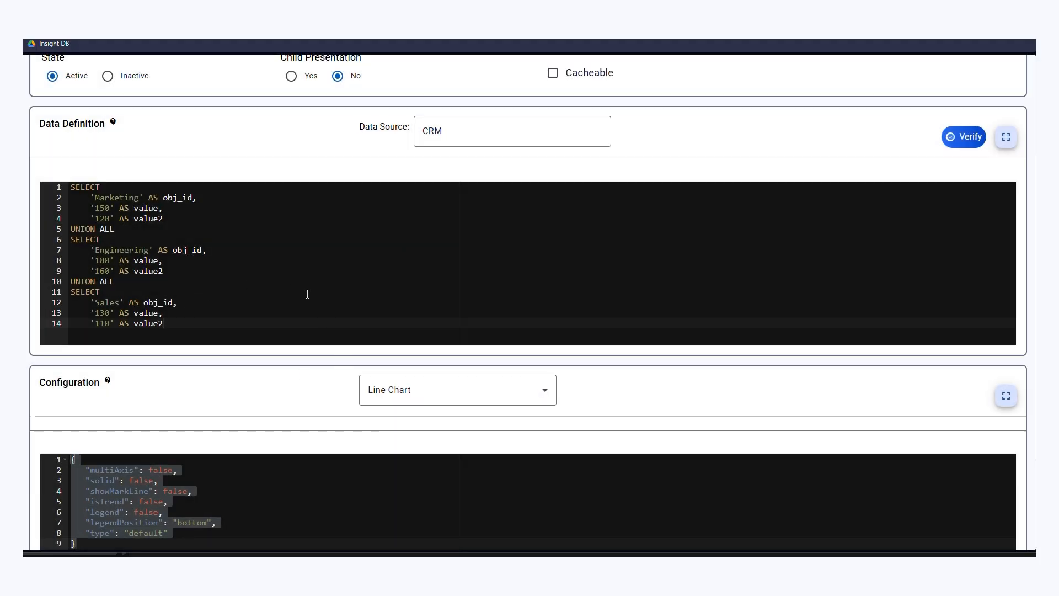
{"action": "scroll", "coordinate": [333, 306], "scroll_direction": "down", "scroll_amount": 3}
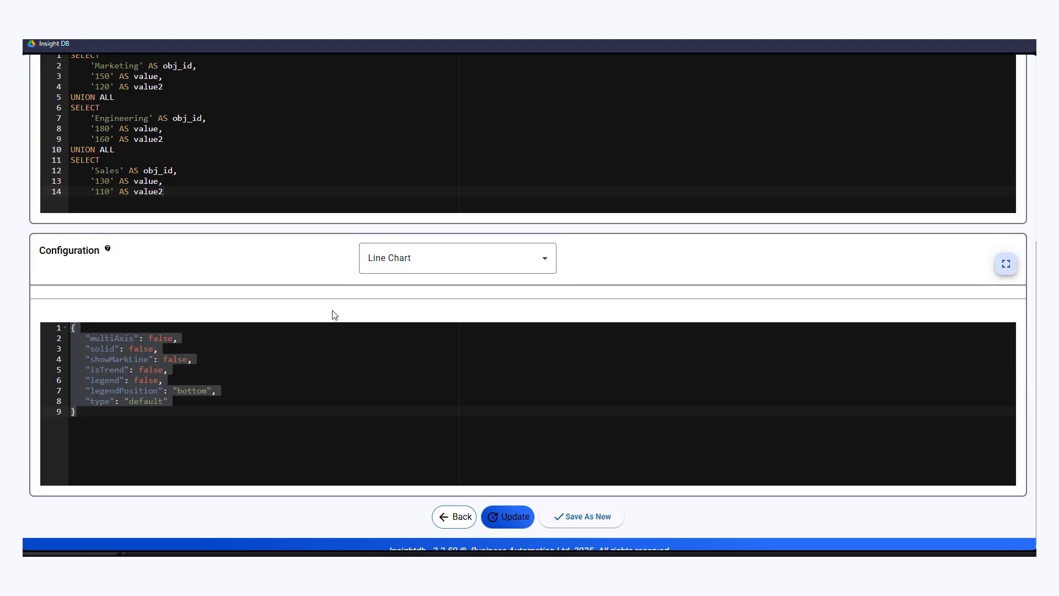
{"action": "scroll", "coordinate": [335, 315], "scroll_direction": "up", "scroll_amount": 5}
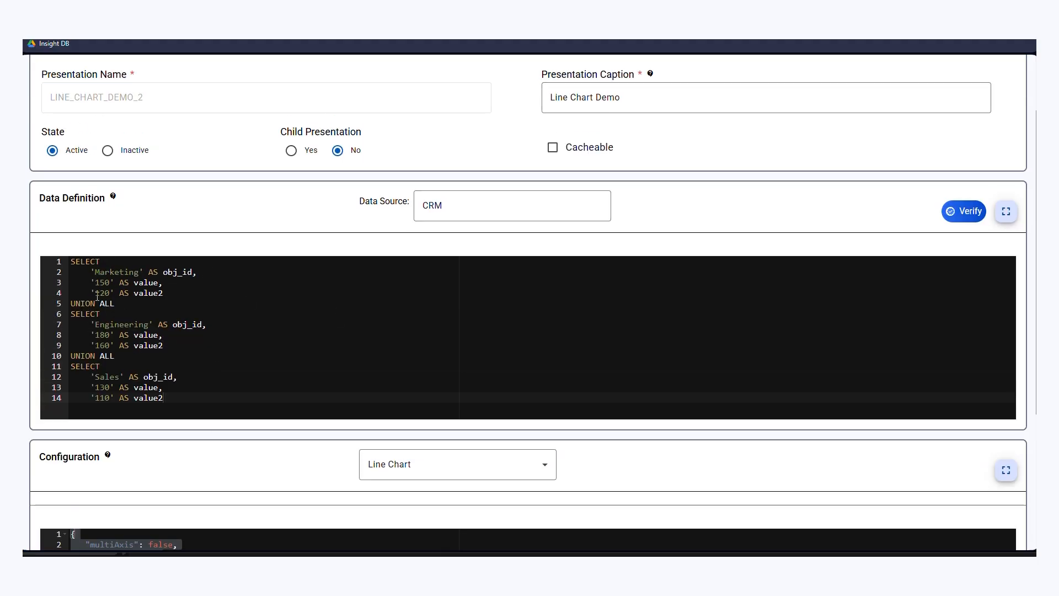
{"action": "scroll", "coordinate": [295, 318], "scroll_direction": "down", "scroll_amount": 5}
{"action": "left_click", "coordinate": [513, 503]}
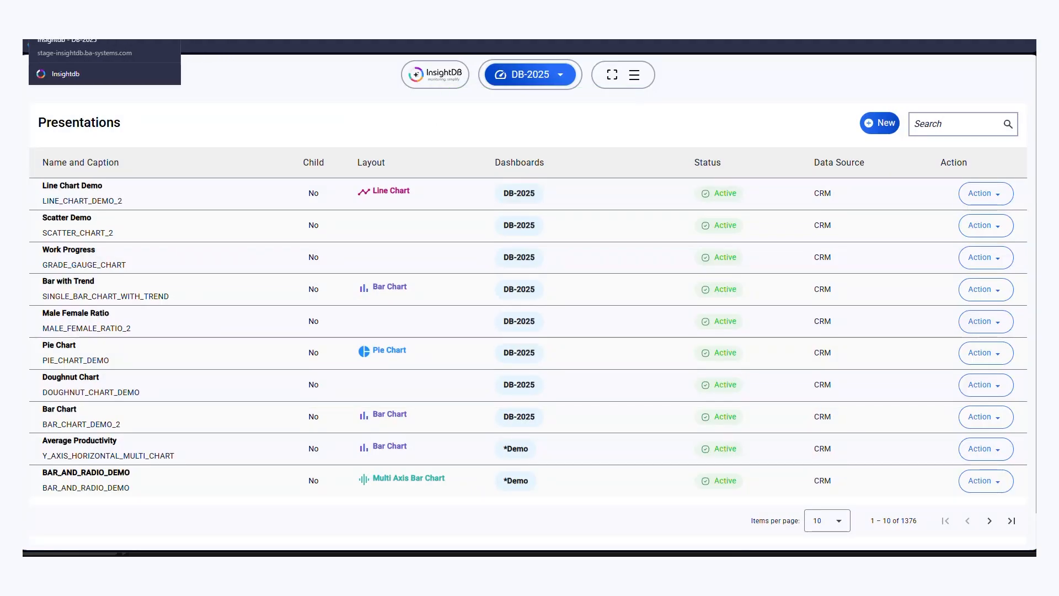
- Open the DB-2025 dashboard and check the Line Chart Demo panel
{"action": "left_click", "coordinate": [541, 77]}
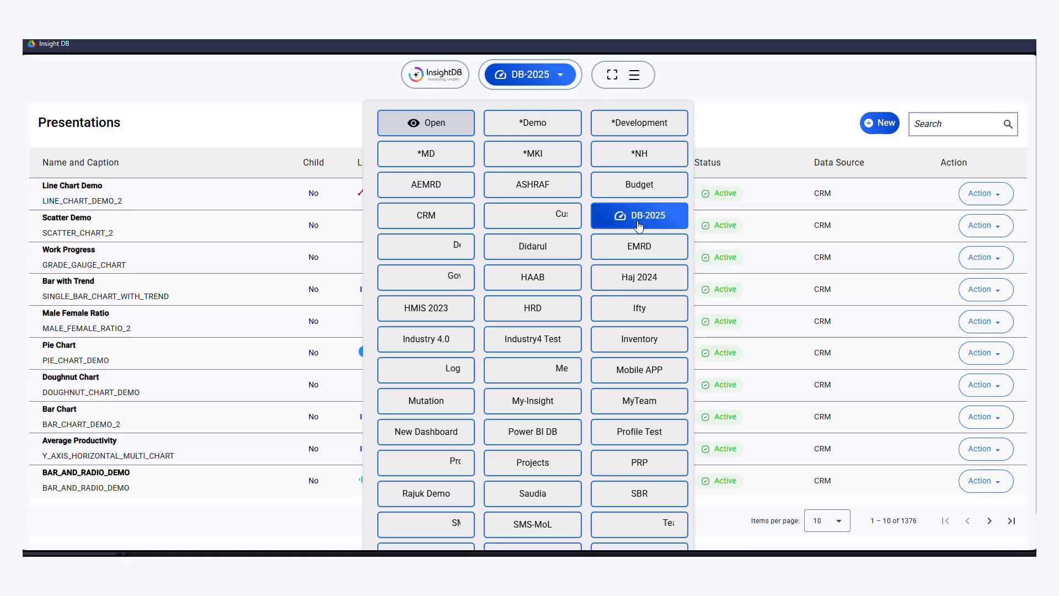
{"action": "left_click", "coordinate": [645, 225]}
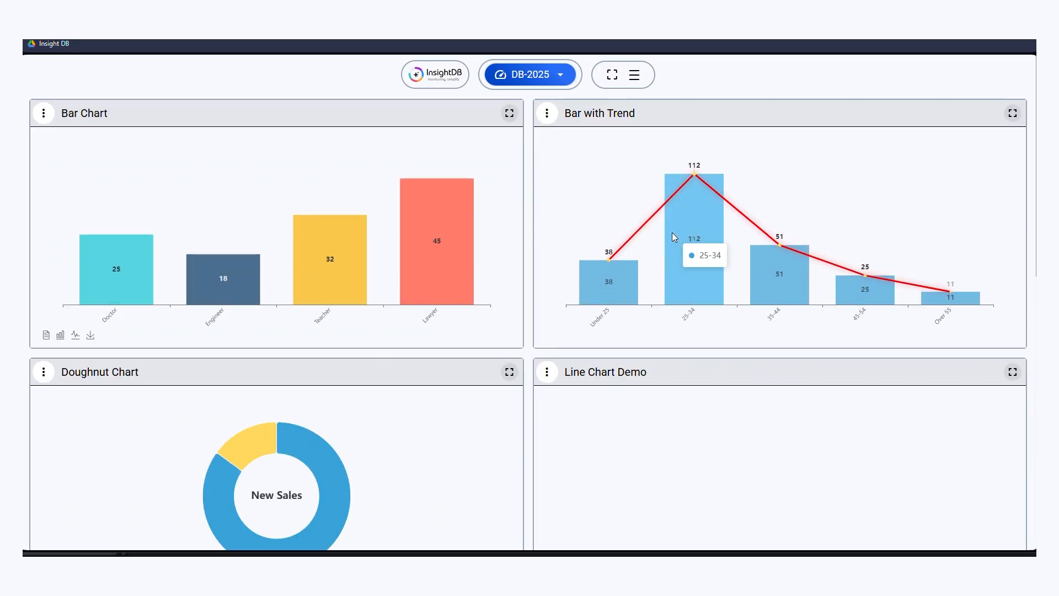
{"action": "scroll", "coordinate": [672, 253], "scroll_direction": "down", "scroll_amount": 4}
- Open the browser's network log and reload the Line Chart Demo panel to capture its data request
{"action": "right_click", "coordinate": [528, 129]}
{"action": "left_click", "coordinate": [570, 360]}
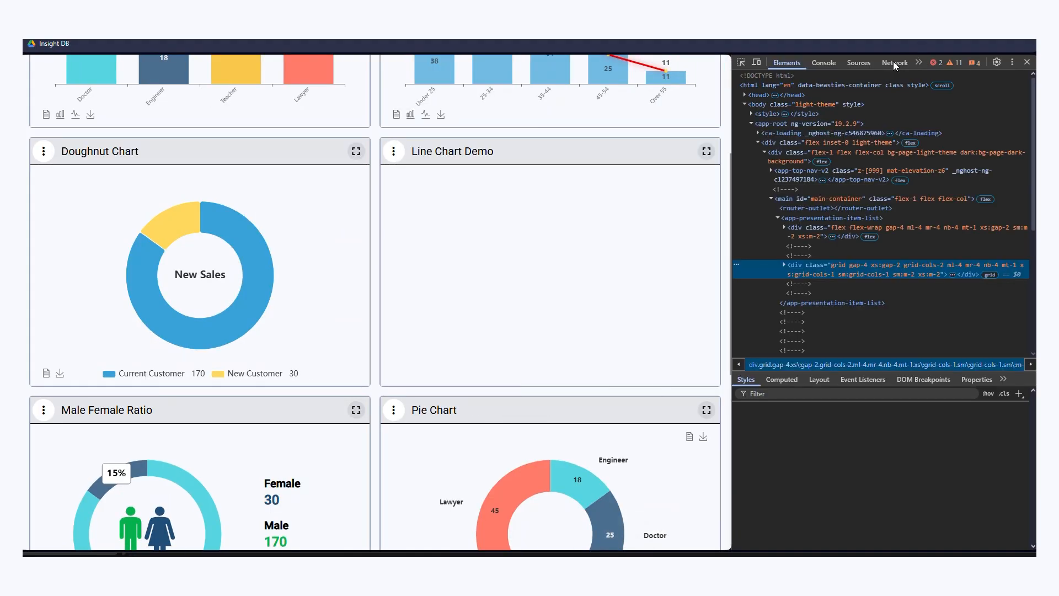
{"action": "left_click", "coordinate": [893, 65]}
{"action": "left_click", "coordinate": [393, 151]}
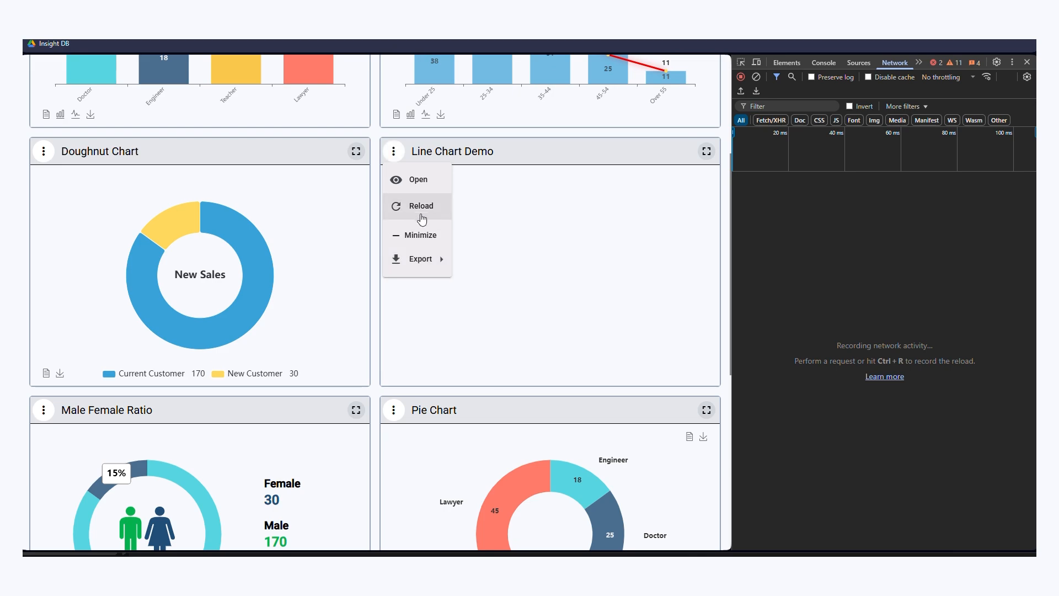
{"action": "left_click", "coordinate": [421, 208]}
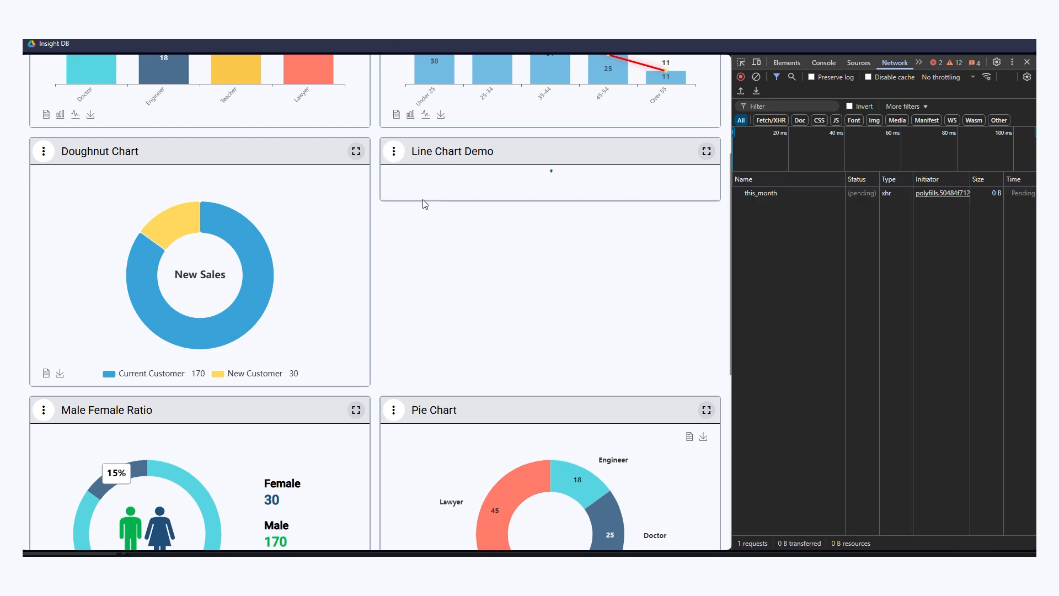
- Examine the response of the this_month request, covering its values, properties and labels
{"action": "left_click", "coordinate": [767, 195]}
{"action": "left_click", "coordinate": [941, 187]}
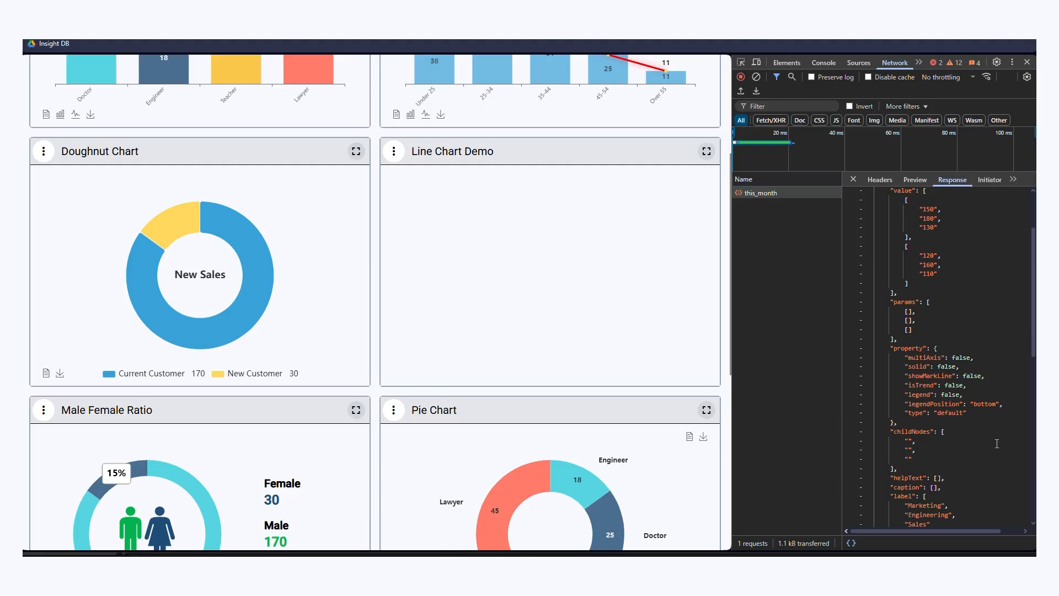
{"action": "scroll", "coordinate": [997, 444], "scroll_direction": "up", "scroll_amount": 3}
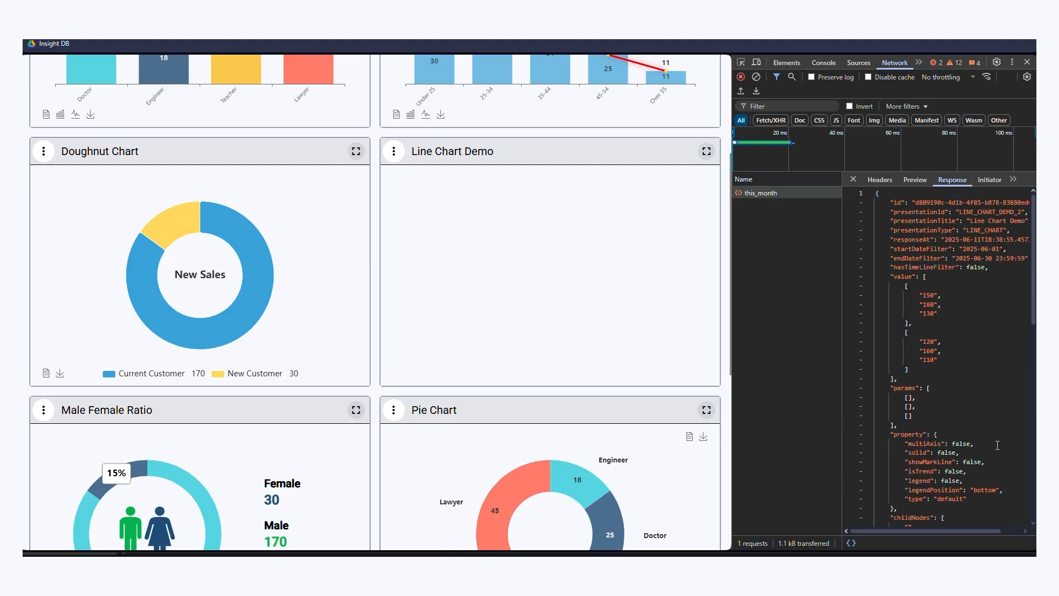
{"action": "scroll", "coordinate": [997, 444], "scroll_direction": "down", "scroll_amount": 6}
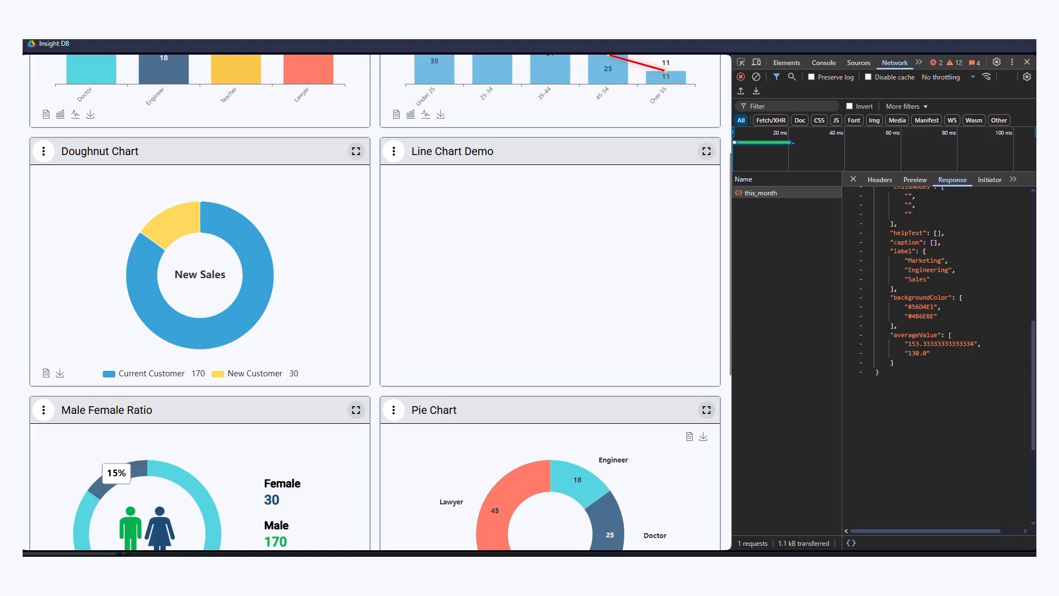
- Open the Line Chart Demo presentation from its dashboard panel for editing and show its configuration
{"action": "left_click", "coordinate": [394, 151]}
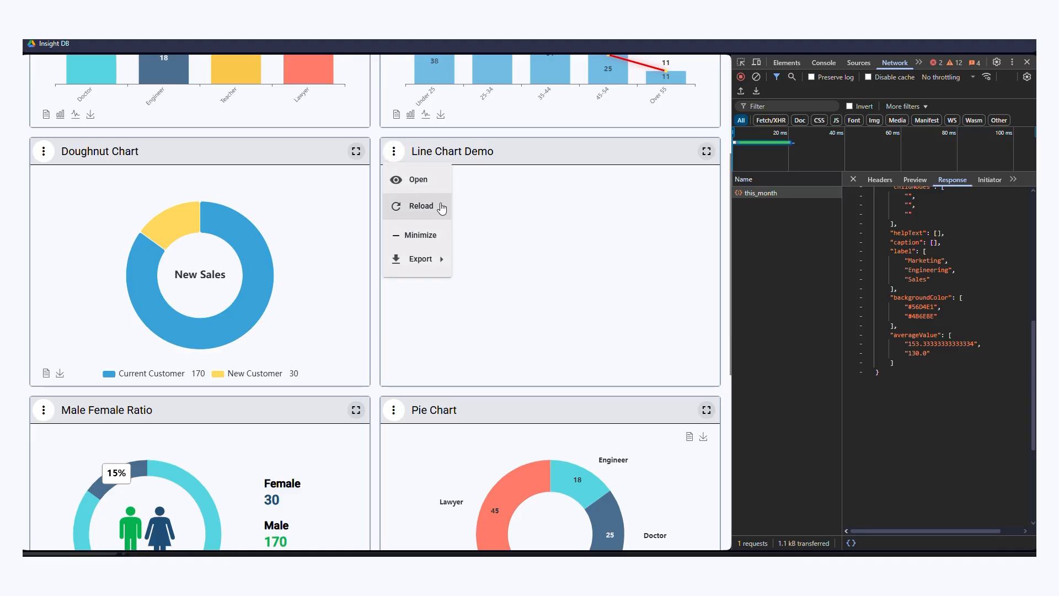
{"action": "left_click", "coordinate": [422, 181]}
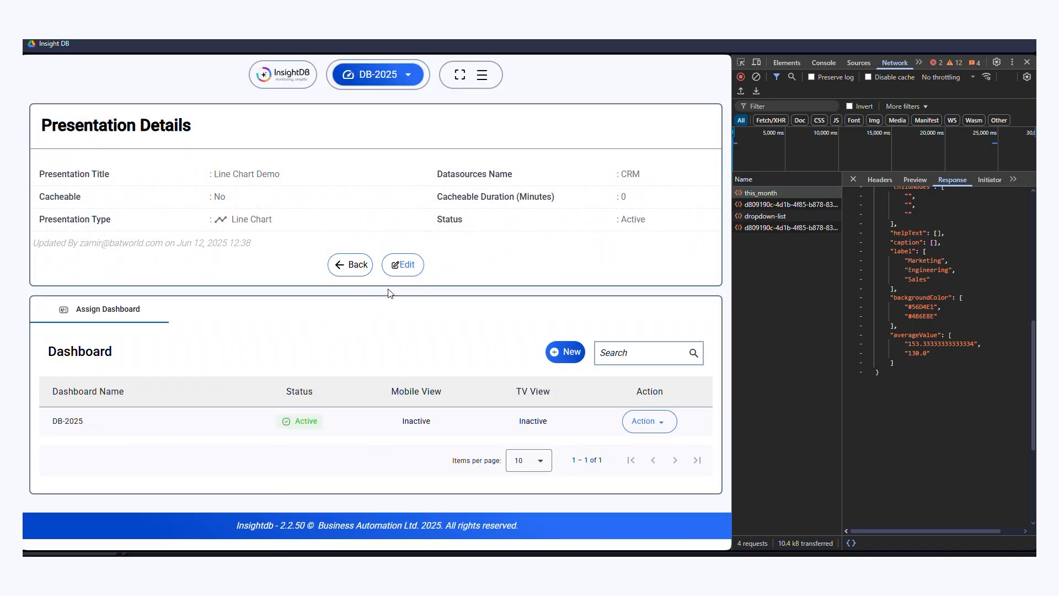
{"action": "left_click", "coordinate": [403, 265]}
{"action": "scroll", "coordinate": [221, 433], "scroll_direction": "down", "scroll_amount": 4}
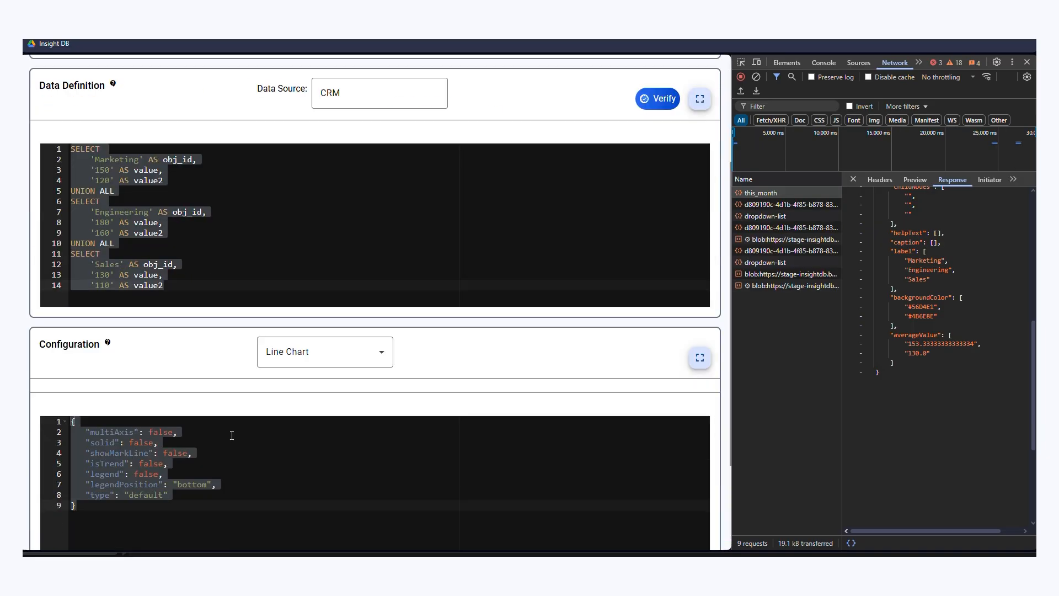
- Replace the configuration with JSON captioning value "Avg. Hour" and value2 "Avg. Billable Hour", with legend "yes" and type "default", and update the presentation
{"action": "left_click", "coordinate": [219, 456]}
{"action": "key", "text": "ctrl+a"}
{"action": "type", "text": "{     \"fields\": {         \"value\": {             \"caption\": \"Avg. Hour\"         },         \"value2\": {             \"caption\": \"Avg. Billable Hour\"         }     },     \"legend\": \"yes\",     \"type\":\"default\" }"}
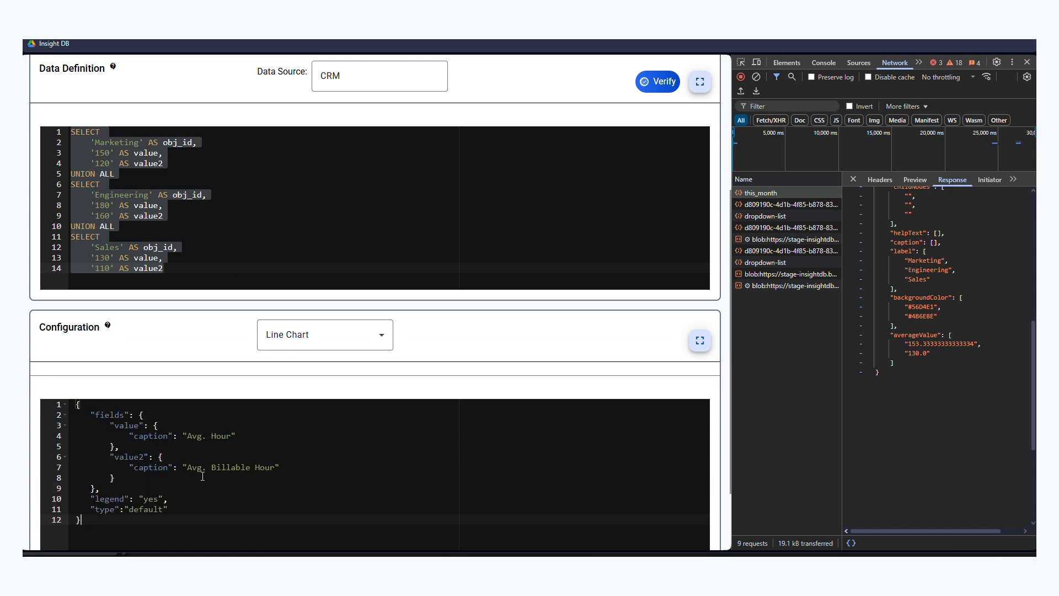
{"action": "scroll", "coordinate": [236, 473], "scroll_direction": "down", "scroll_amount": 3}
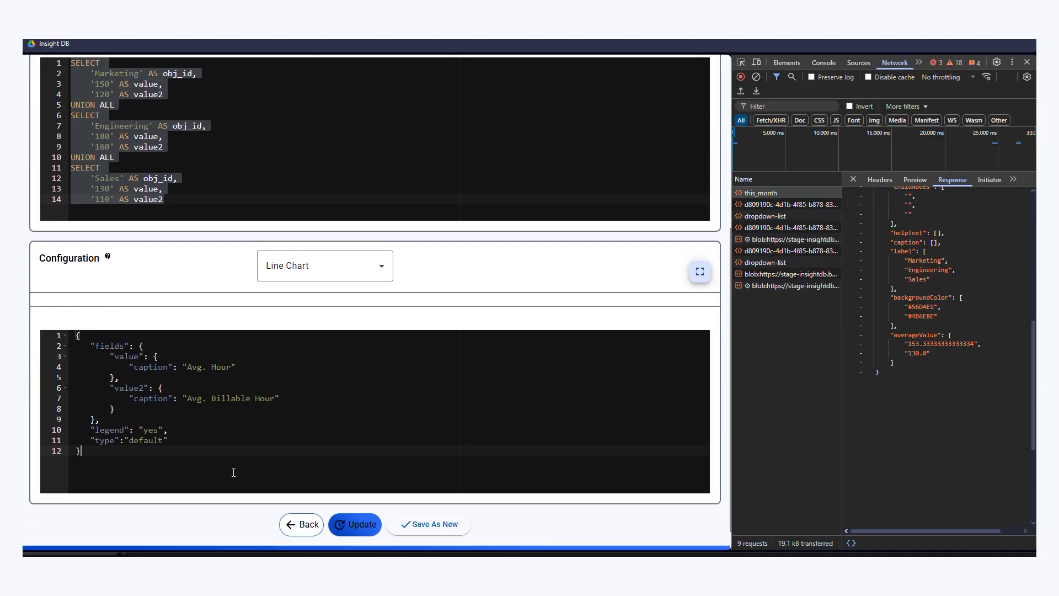
{"action": "left_click", "coordinate": [358, 504]}
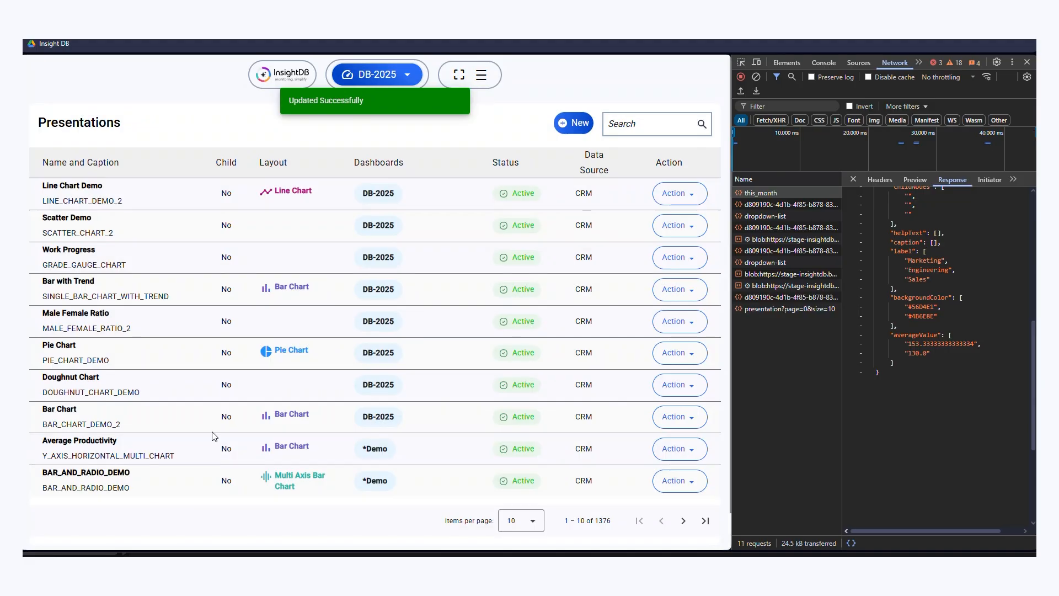
- Check the Line Chart Demo panel on the DB-2025 dashboard and close the browser's developer tools
{"action": "left_click", "coordinate": [376, 75]}
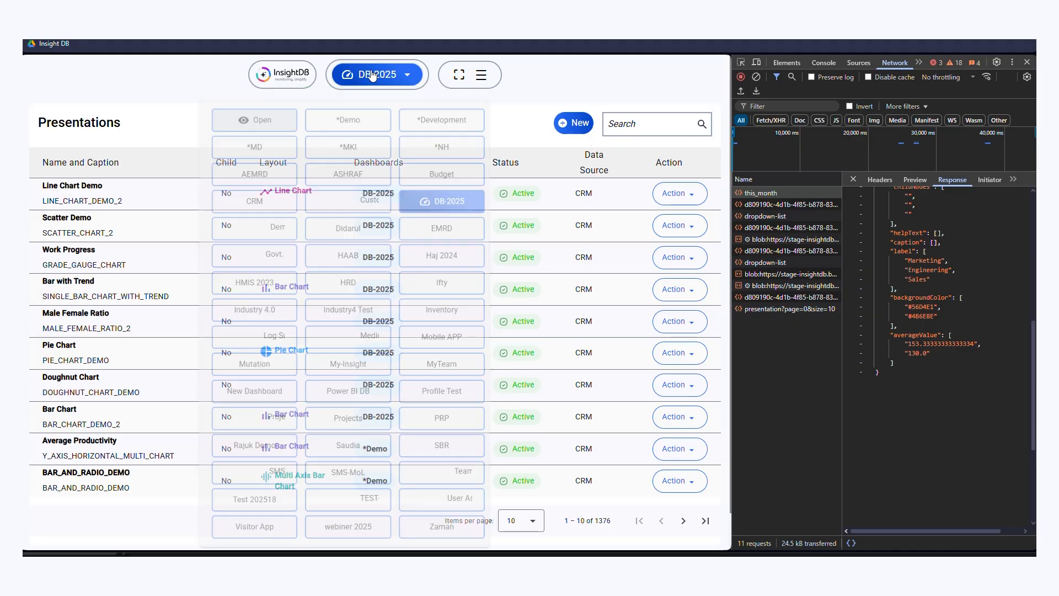
{"action": "left_click", "coordinate": [501, 202]}
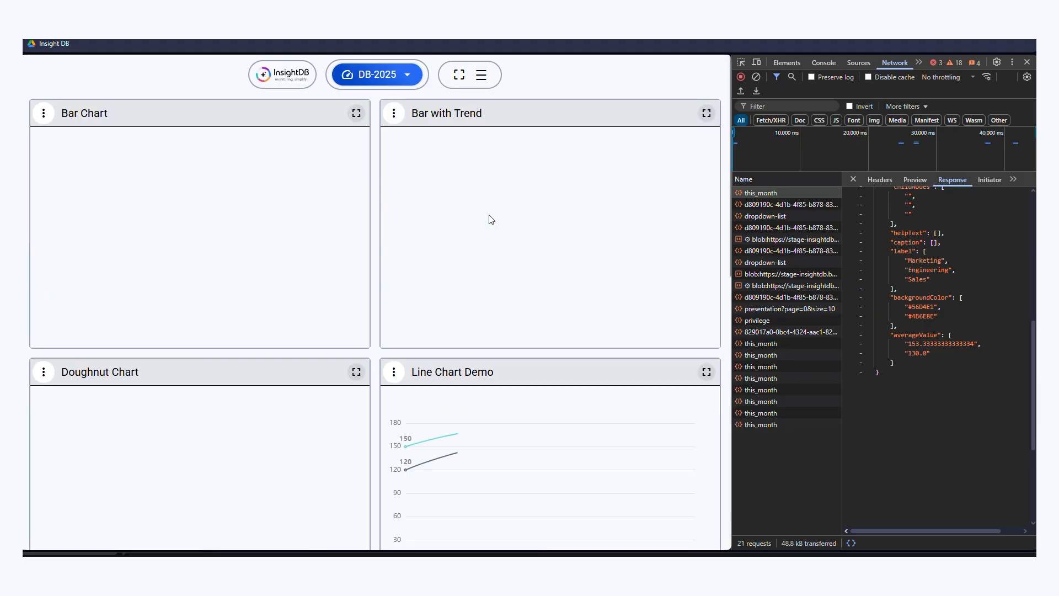
{"action": "scroll", "coordinate": [488, 218], "scroll_direction": "down", "scroll_amount": 2}
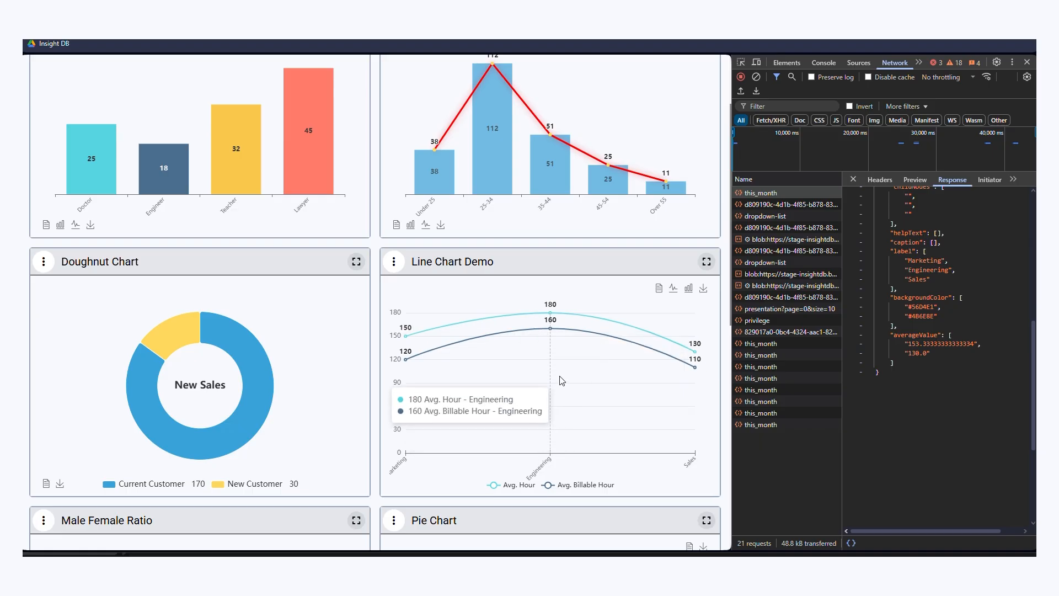
{"action": "left_click", "coordinate": [1029, 64]}
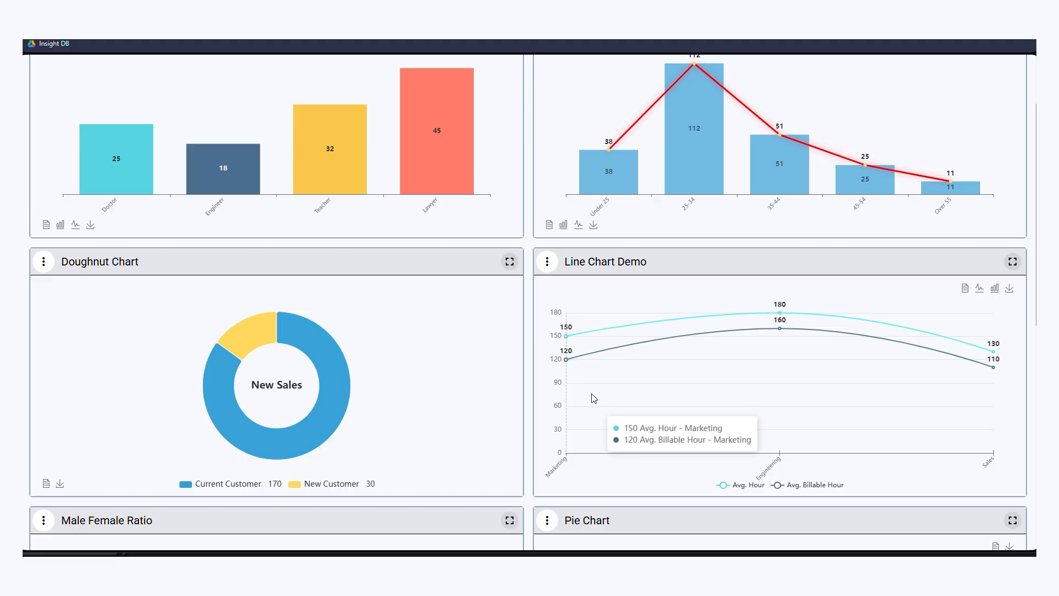
- Reopen the Line Chart Demo presentation for editing from the DB-2025 dashboard
{"action": "left_click", "coordinate": [547, 262]}
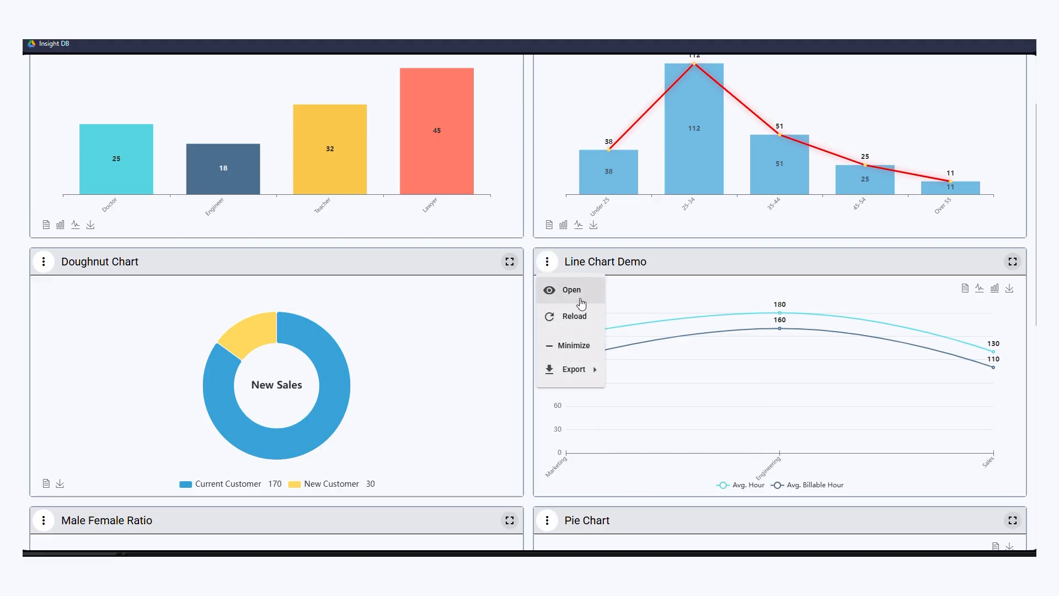
{"action": "left_click", "coordinate": [572, 297]}
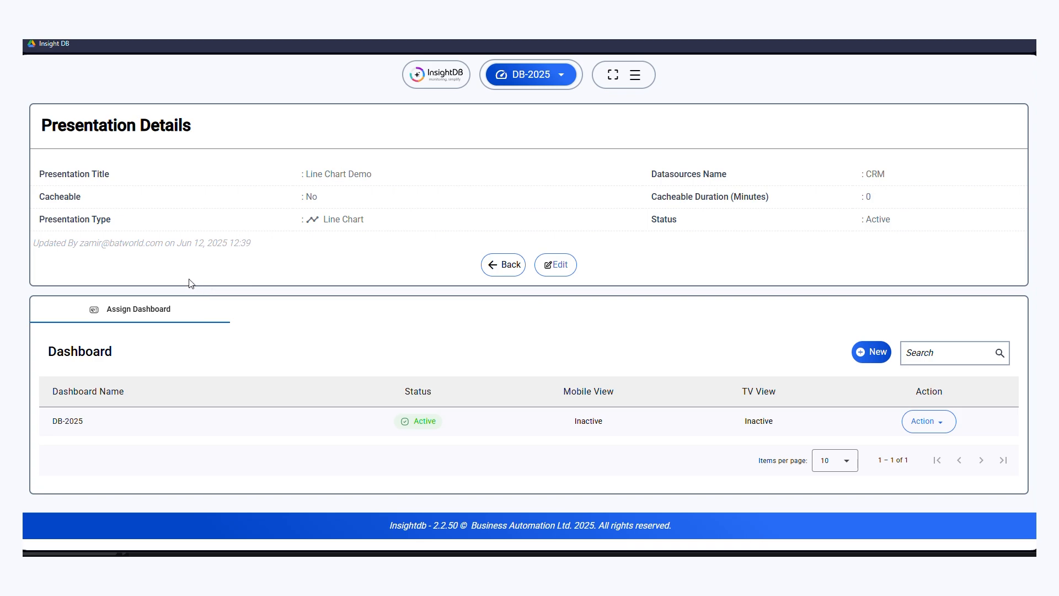
{"action": "left_click", "coordinate": [548, 266]}
{"action": "scroll", "coordinate": [178, 334], "scroll_direction": "down", "scroll_amount": 5}
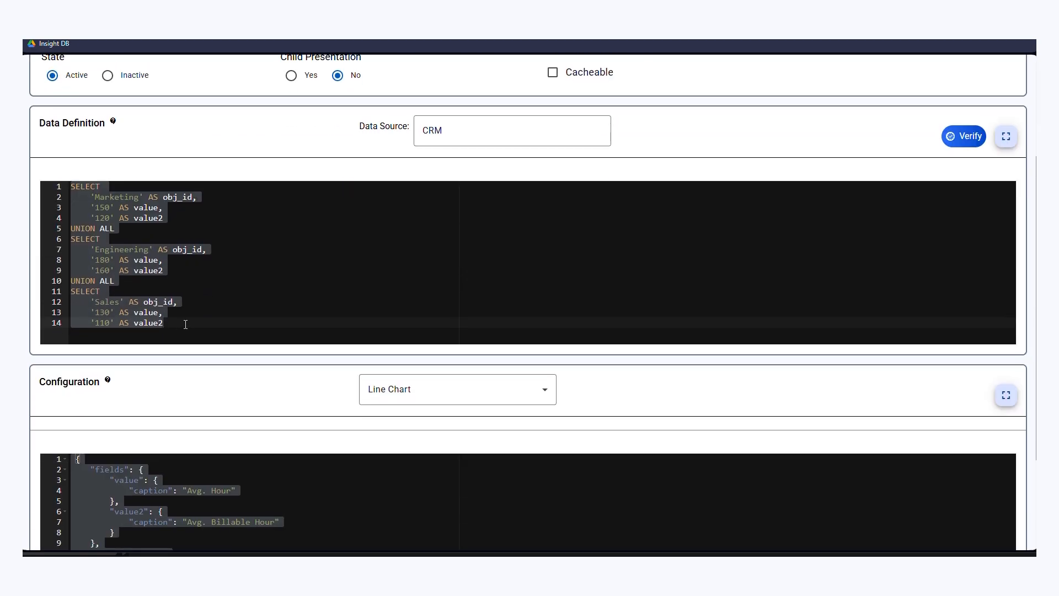
- Set the configuration captions to "Target" for value and "Achieve" for value2
{"action": "double_click", "coordinate": [133, 336]}
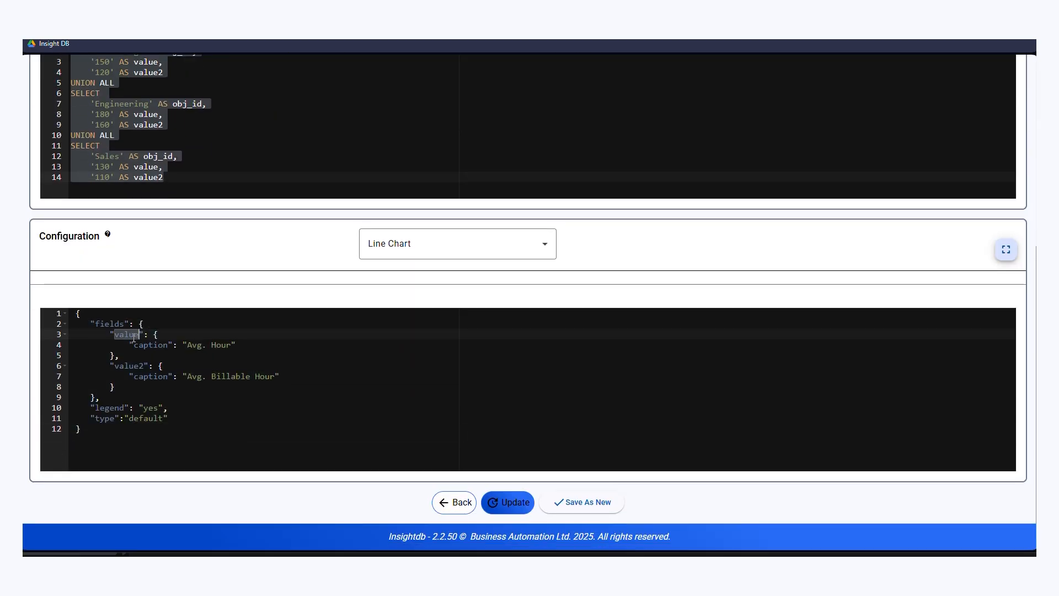
{"action": "left_click_drag", "start_coordinate": [187, 345], "coordinate": [235, 345]}
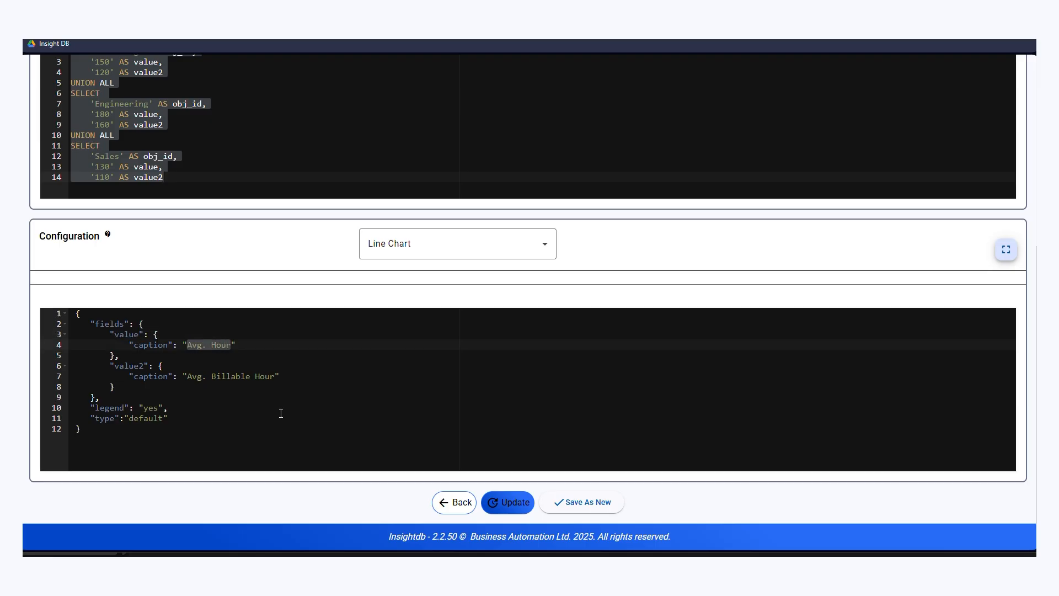
{"action": "type", "text": "Target"}
{"action": "left_click_drag", "start_coordinate": [188, 380], "coordinate": [275, 380]}
{"action": "type", "text": "Achie"}
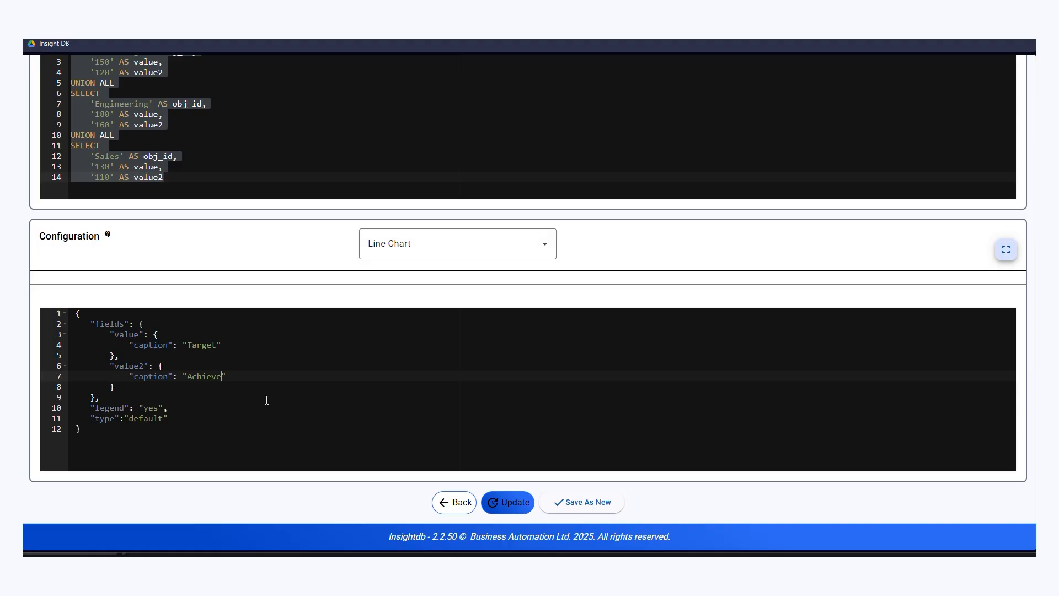
{"action": "key", "text": "ctrl+End"}
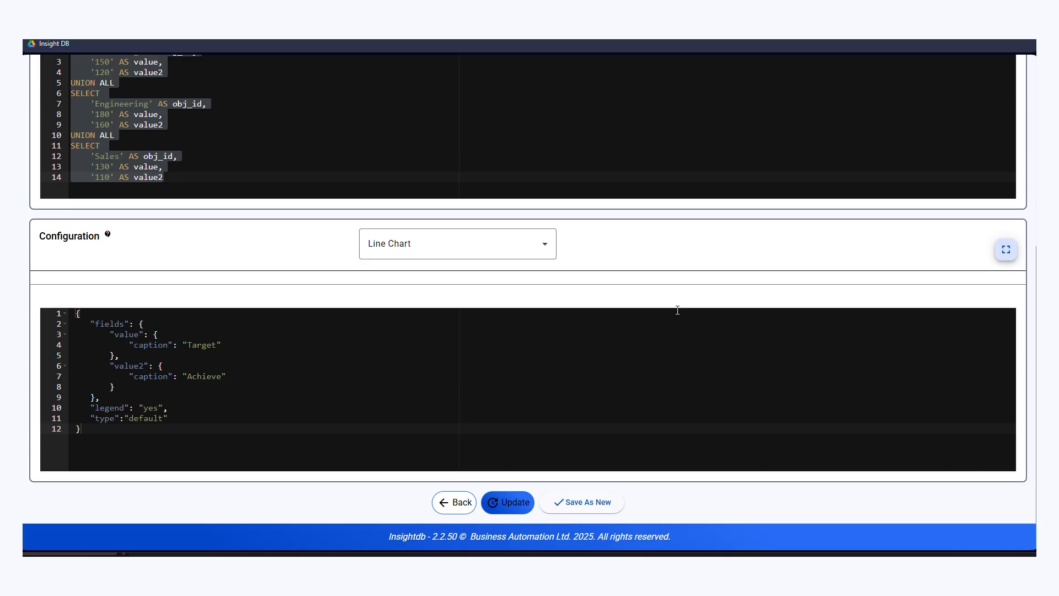
- Set value2 in the data definition to 60 for Marketing, 120 for Engineering and 30 for Sales
{"action": "scroll", "coordinate": [231, 165], "scroll_direction": "up", "scroll_amount": 1}
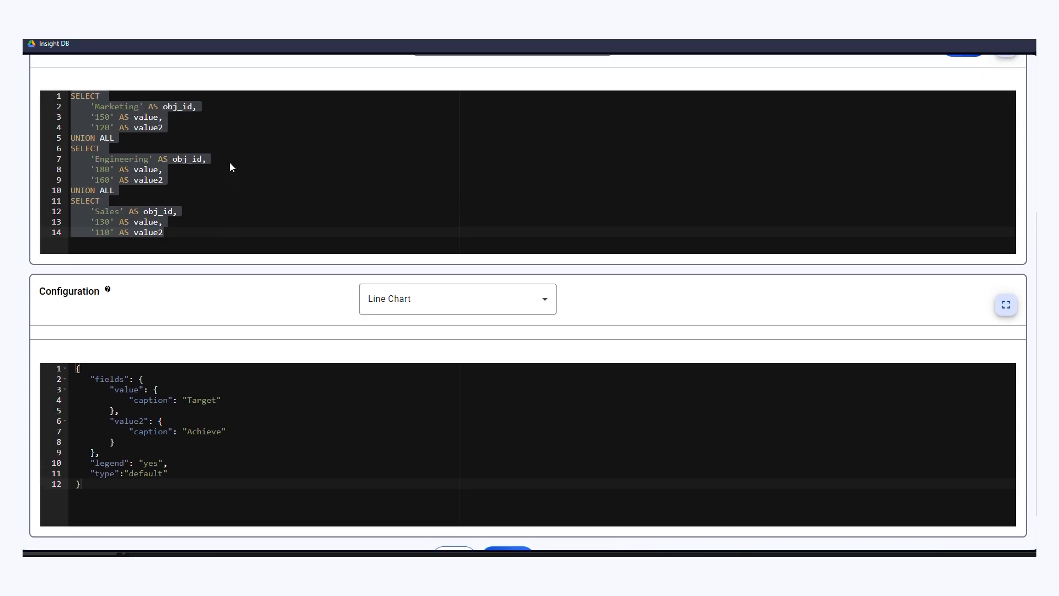
{"action": "double_click", "coordinate": [106, 127]}
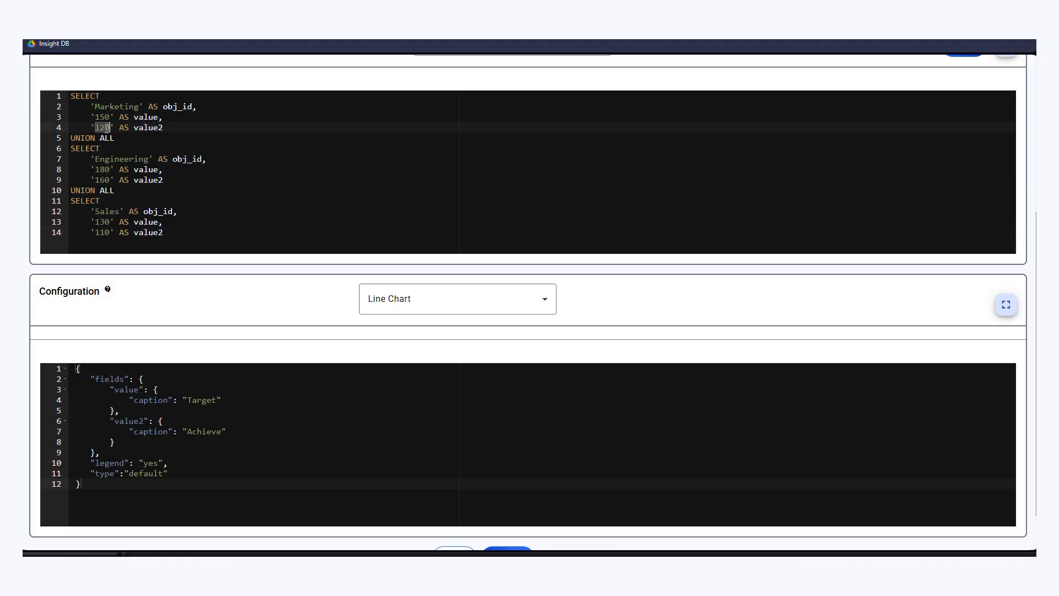
{"action": "type", "text": "60"}
{"action": "double_click", "coordinate": [102, 180]}
{"action": "type", "text": "120"}
{"action": "double_click", "coordinate": [105, 232]}
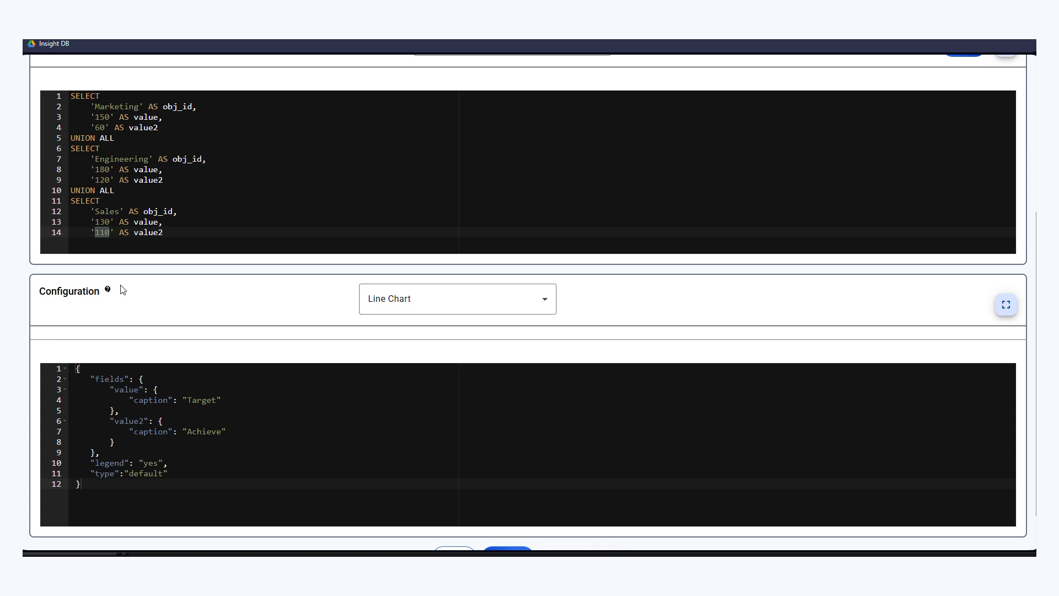
{"action": "type", "text": "30"}
{"action": "scroll", "coordinate": [204, 224], "scroll_direction": "down", "scroll_amount": 2}
{"action": "scroll", "coordinate": [246, 208], "scroll_direction": "up", "scroll_amount": 4}
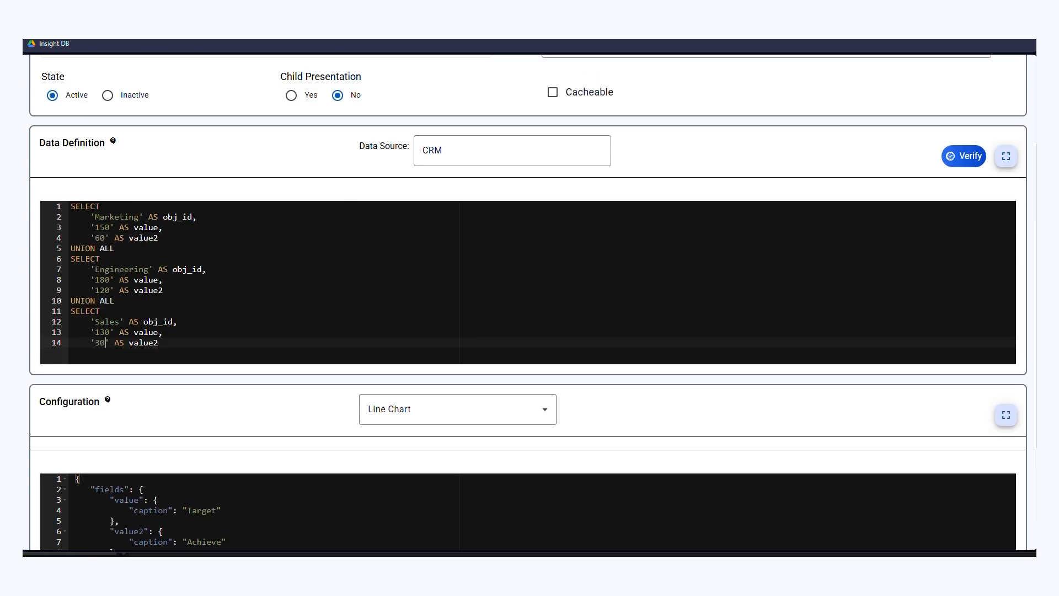
- Verify the data definition query by executing it, close the result set, and update the Line Chart Demo presentation
{"action": "left_click", "coordinate": [947, 156]}
{"action": "left_click", "coordinate": [581, 293]}
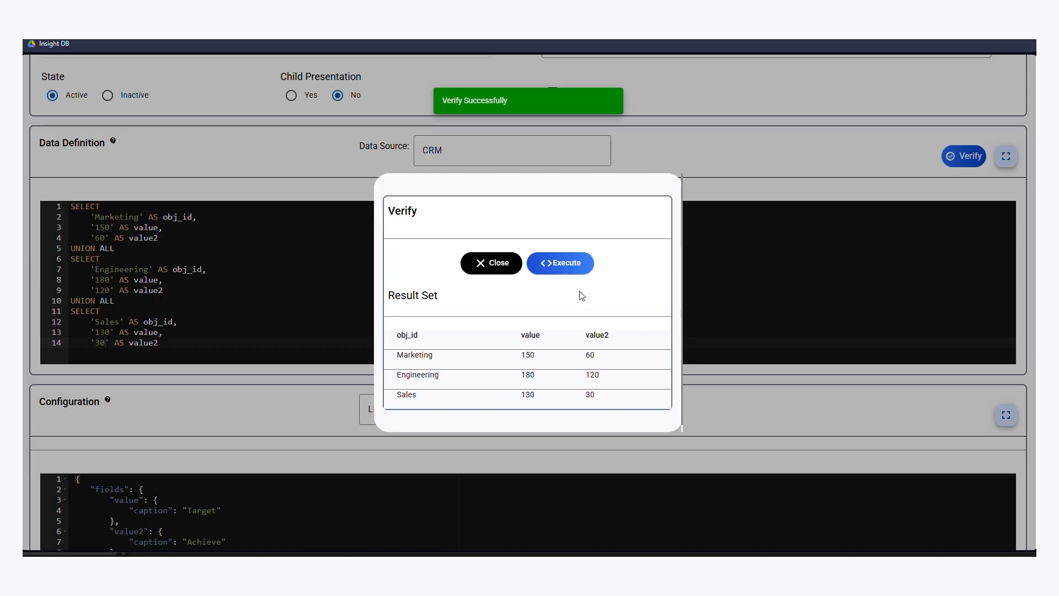
{"action": "left_click", "coordinate": [491, 263]}
{"action": "scroll", "coordinate": [502, 418], "scroll_direction": "down", "scroll_amount": 3}
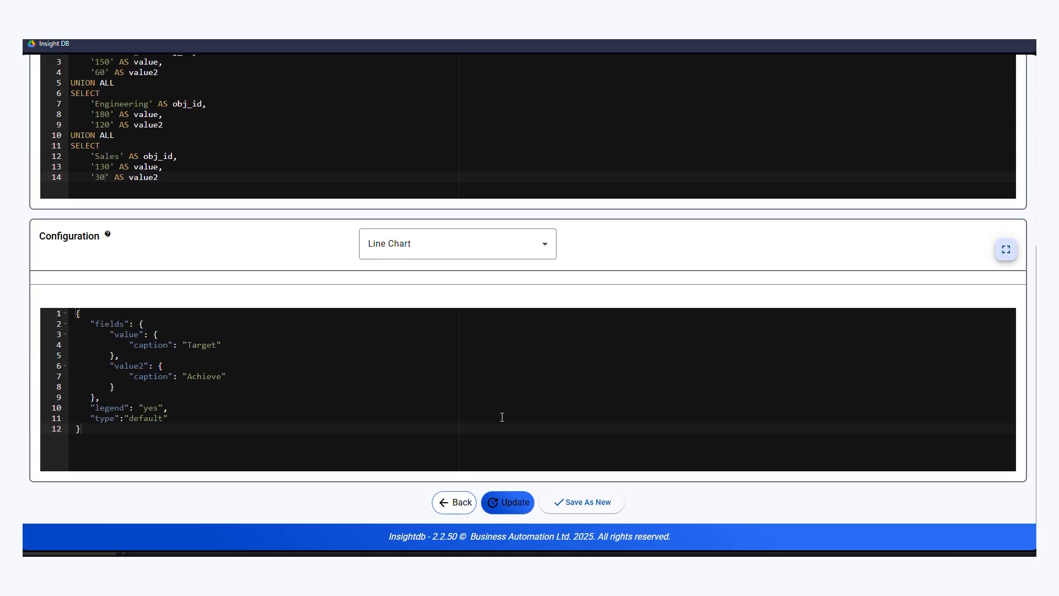
{"action": "left_click", "coordinate": [522, 505]}
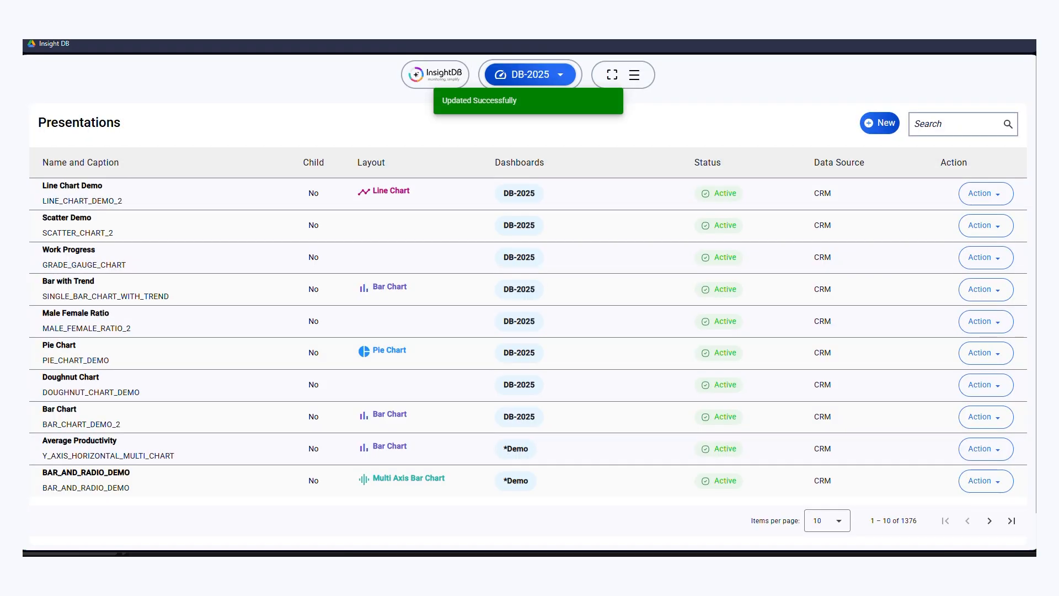
- Open the DB-2025 dashboard and examine the Target and Achieve lines in the Line Chart Demo panel
{"action": "left_click", "coordinate": [514, 75]}
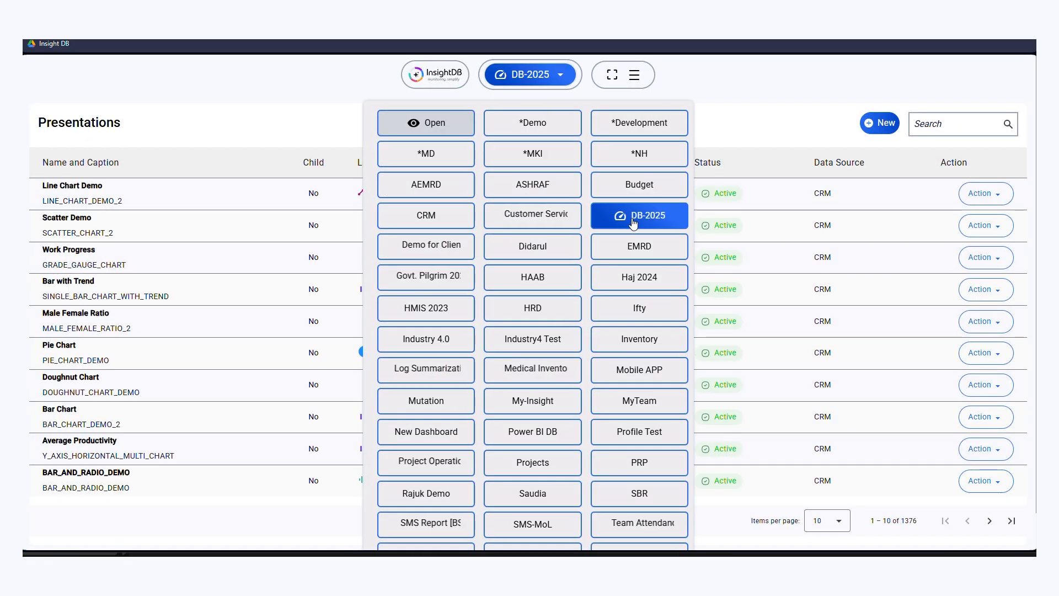
{"action": "left_click", "coordinate": [634, 223]}
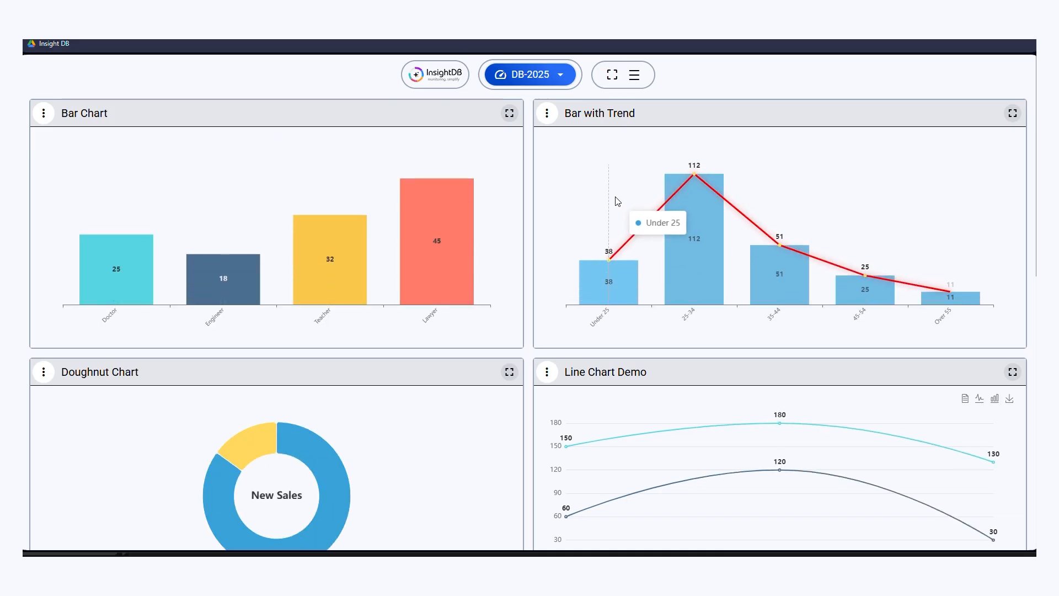
{"action": "scroll", "coordinate": [623, 313], "scroll_direction": "down", "scroll_amount": 3}
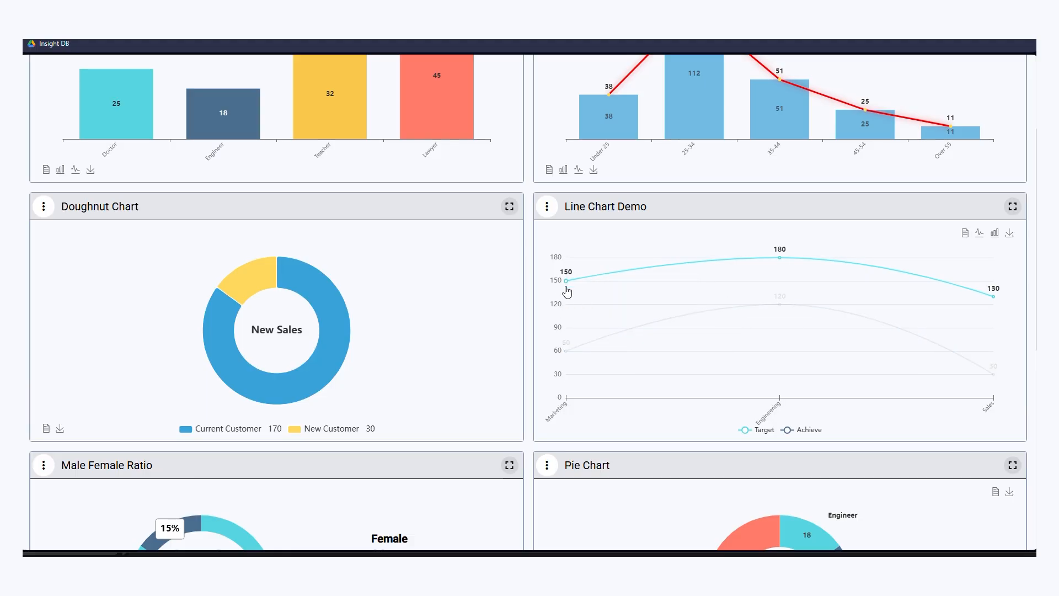
{"action": "mouse_move", "coordinate": [734, 333]}
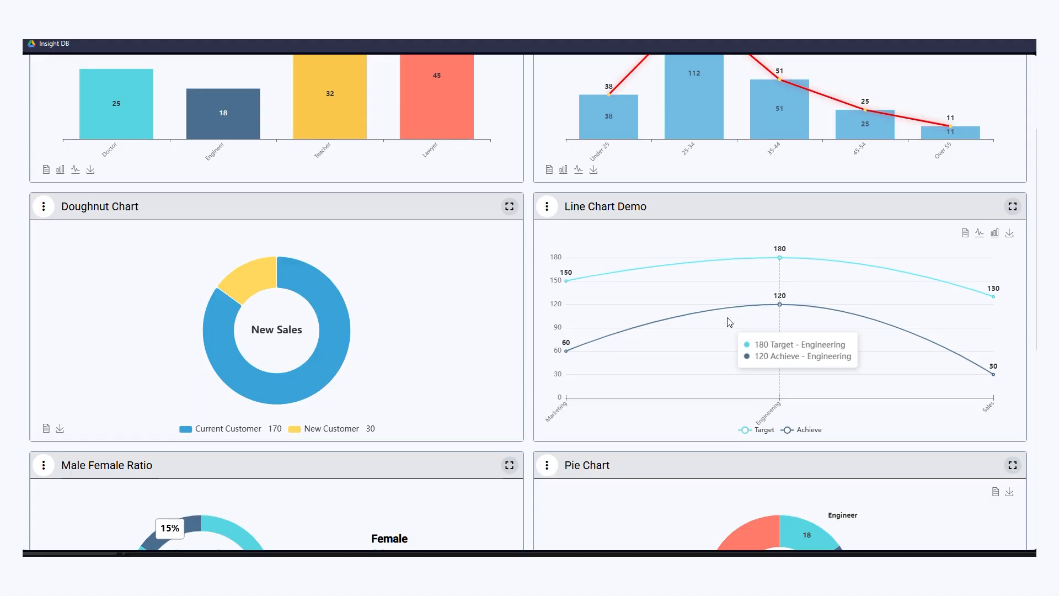
- Open the Line Chart Demo presentation for editing from its dashboard panel
{"action": "left_click", "coordinate": [547, 206]}
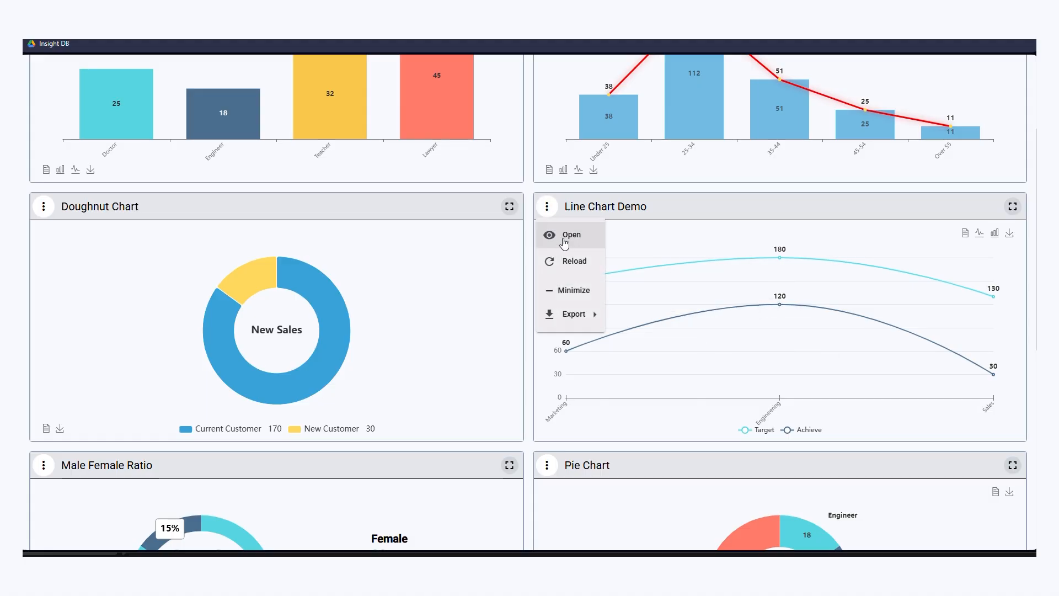
{"action": "left_click", "coordinate": [564, 243]}
{"action": "left_click", "coordinate": [567, 266]}
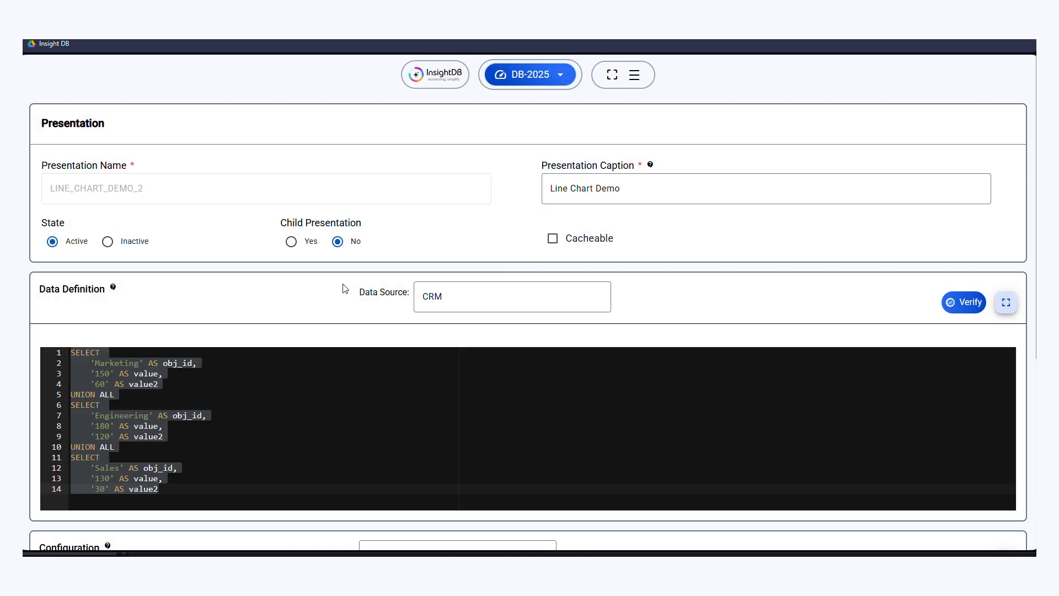
- Set Marketing's value to 60 and value2 to 100 in the data definition, and update the presentation
{"action": "scroll", "coordinate": [342, 291], "scroll_direction": "down", "scroll_amount": 2}
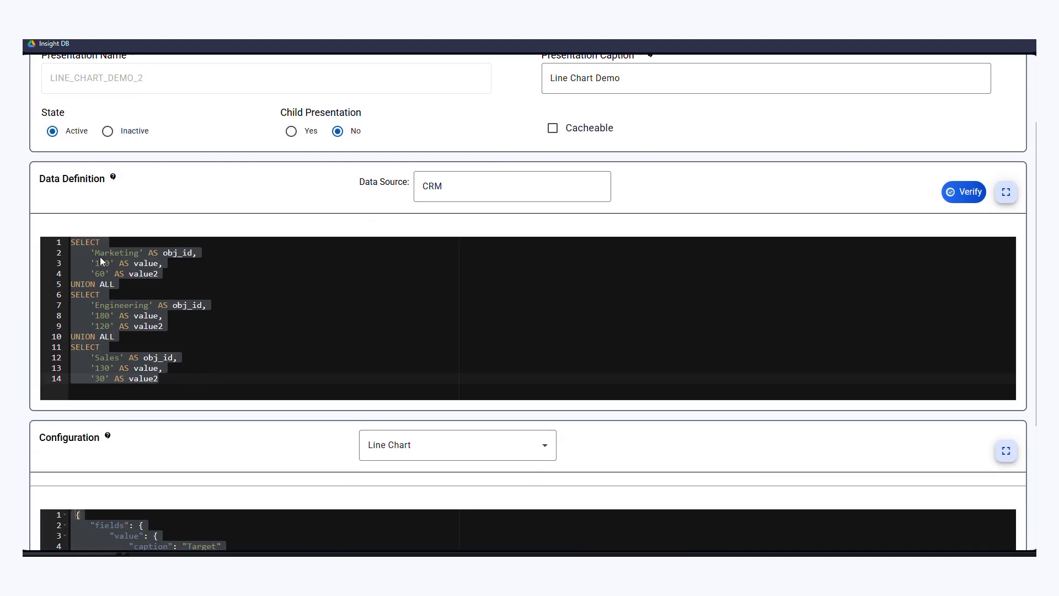
{"action": "left_click", "coordinate": [105, 263]}
{"action": "type", "text": "60"}
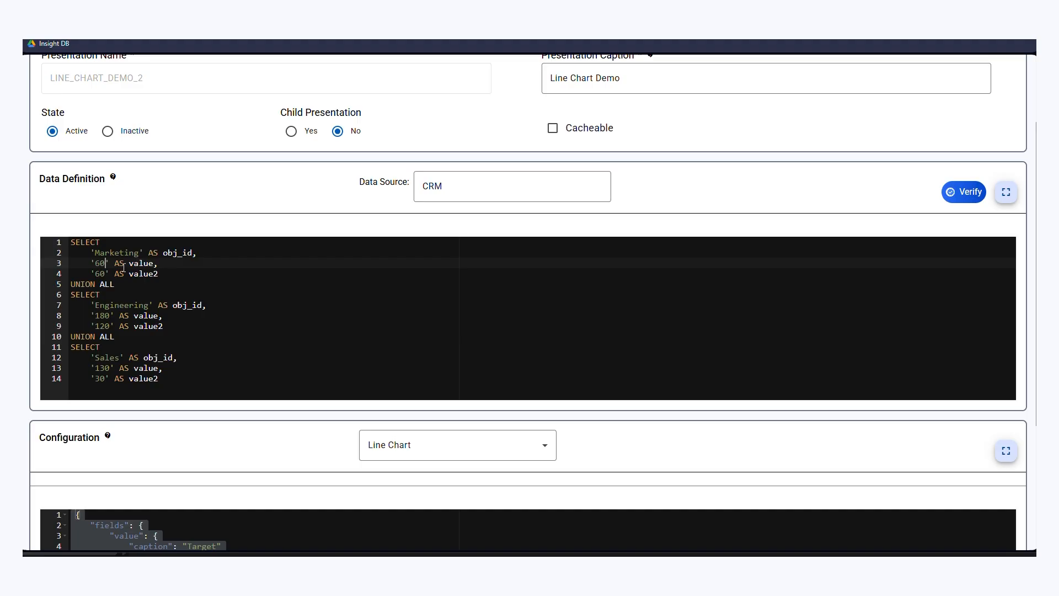
{"action": "double_click", "coordinate": [101, 278]}
{"action": "type", "text": "100"}
{"action": "scroll", "coordinate": [104, 276], "scroll_direction": "down", "scroll_amount": 5}
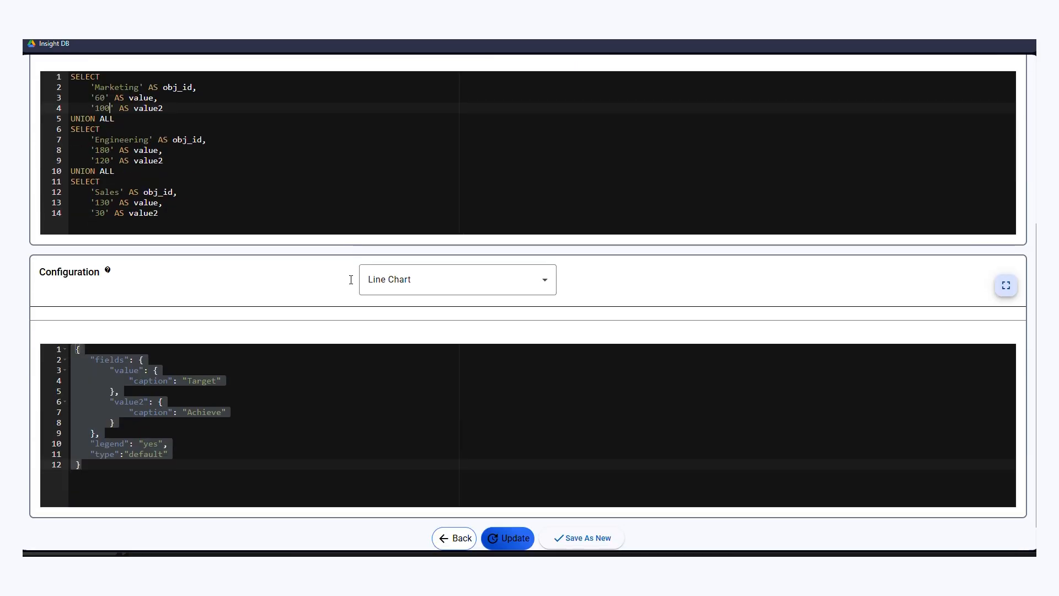
{"action": "left_click", "coordinate": [512, 537]}
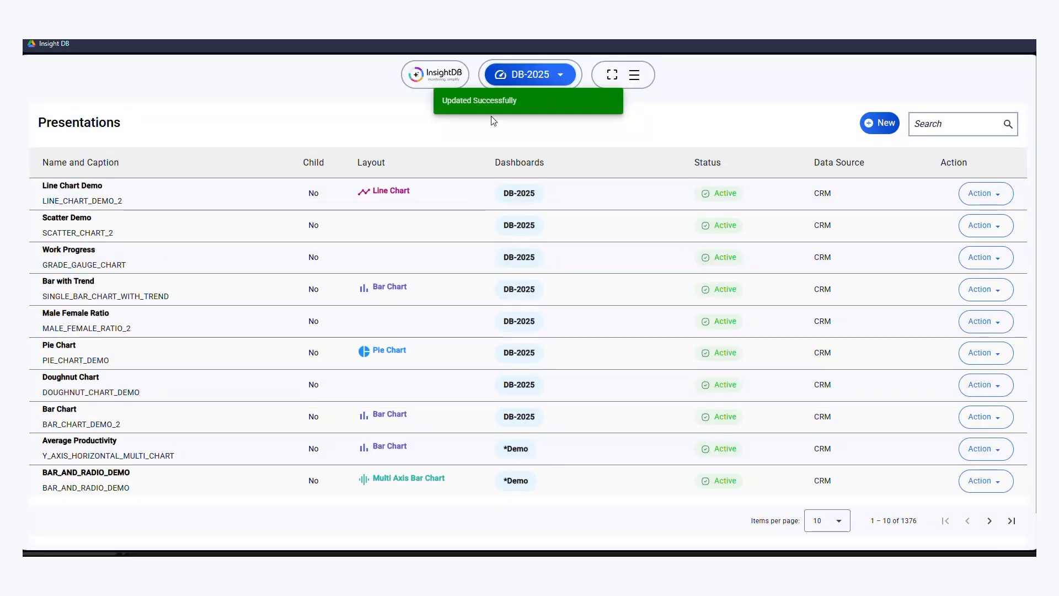
- Return to the DB-2025 dashboard and check the Marketing points in the Line Chart Demo panel
{"action": "left_click", "coordinate": [533, 77]}
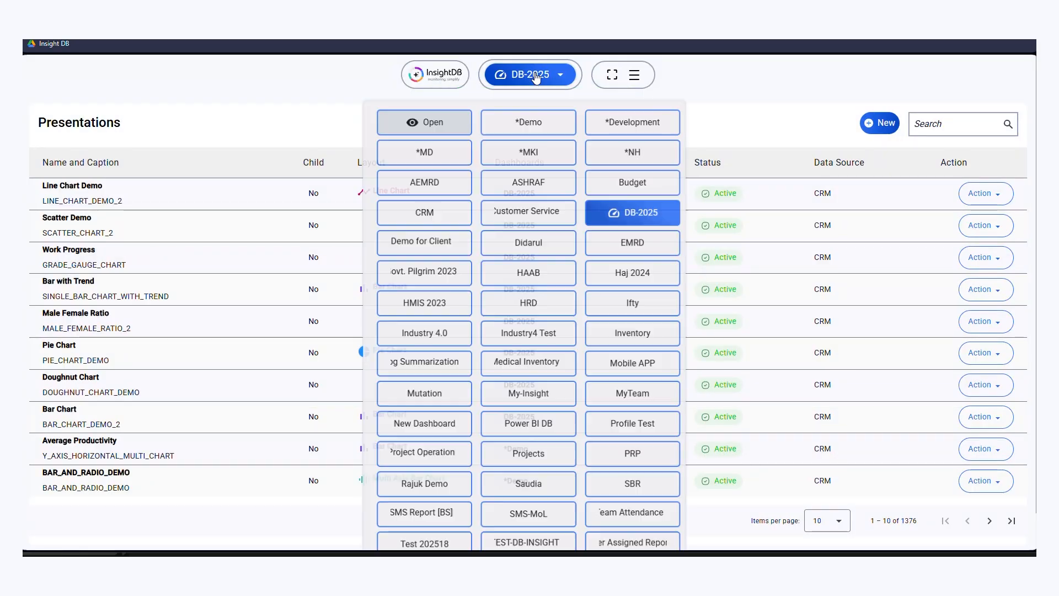
{"action": "left_click", "coordinate": [615, 216]}
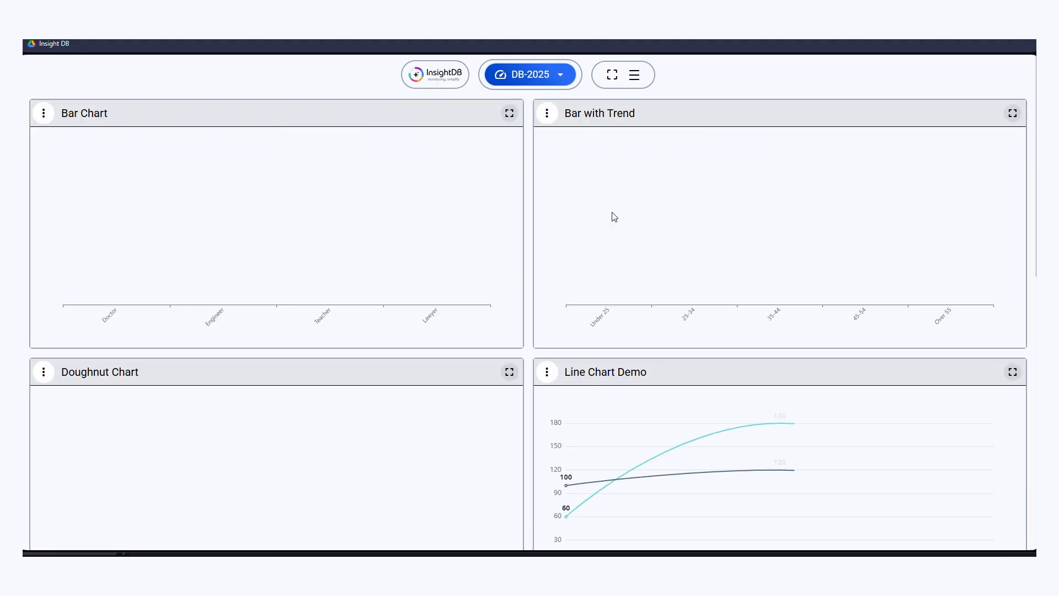
{"action": "scroll", "coordinate": [707, 248], "scroll_direction": "down", "scroll_amount": 4}
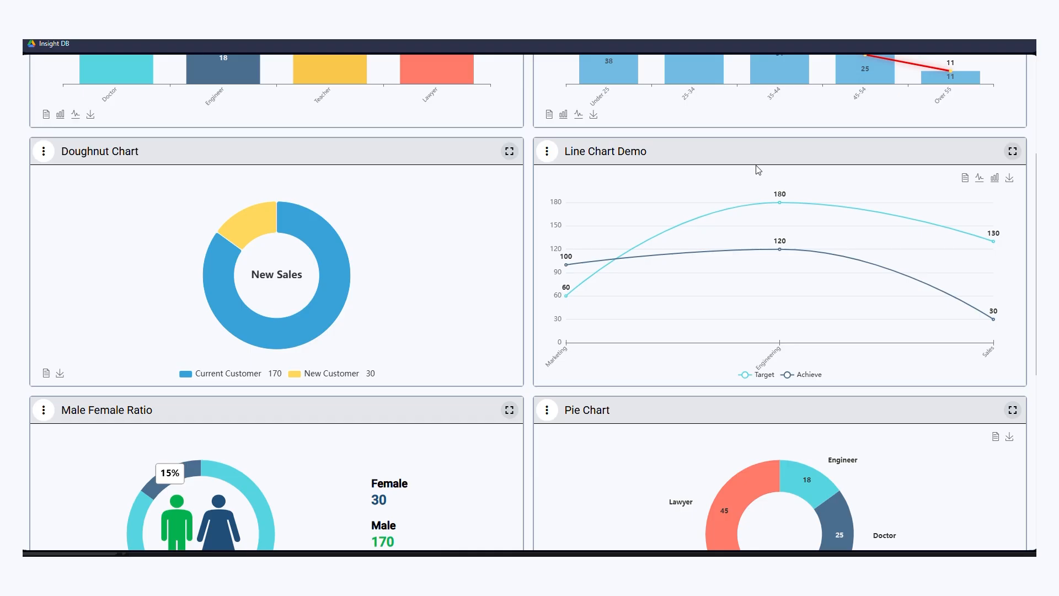
- Compare the Line Chart Demo panel as a bar chart and a line chart, finishing on the line chart
{"action": "left_click", "coordinate": [996, 179]}
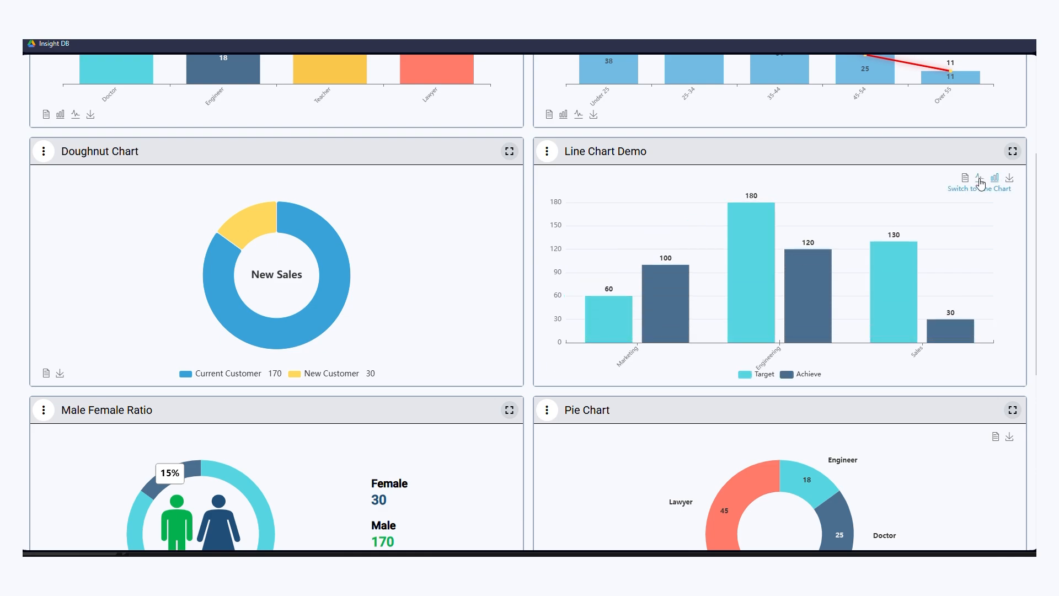
{"action": "left_click", "coordinate": [980, 179]}
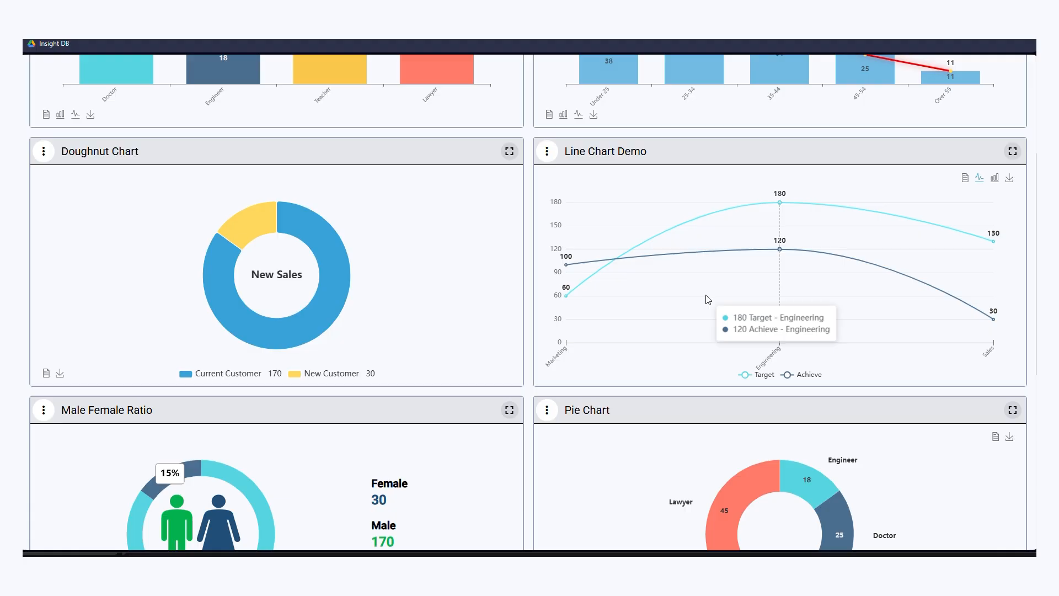
{"action": "left_click", "coordinate": [996, 181]}
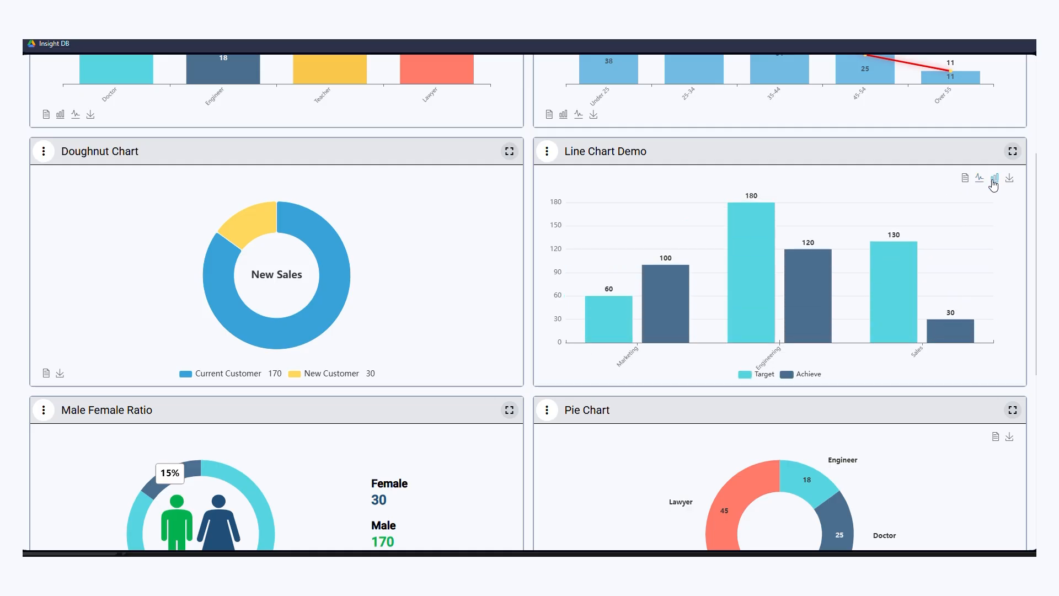
{"action": "left_click", "coordinate": [978, 181]}
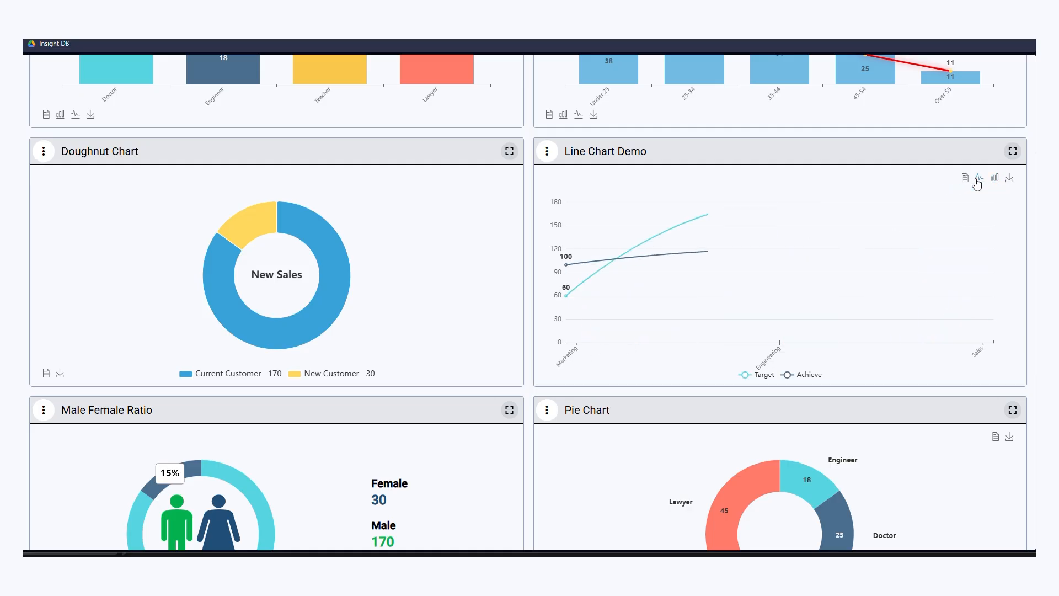
{"action": "mouse_move", "coordinate": [772, 327]}
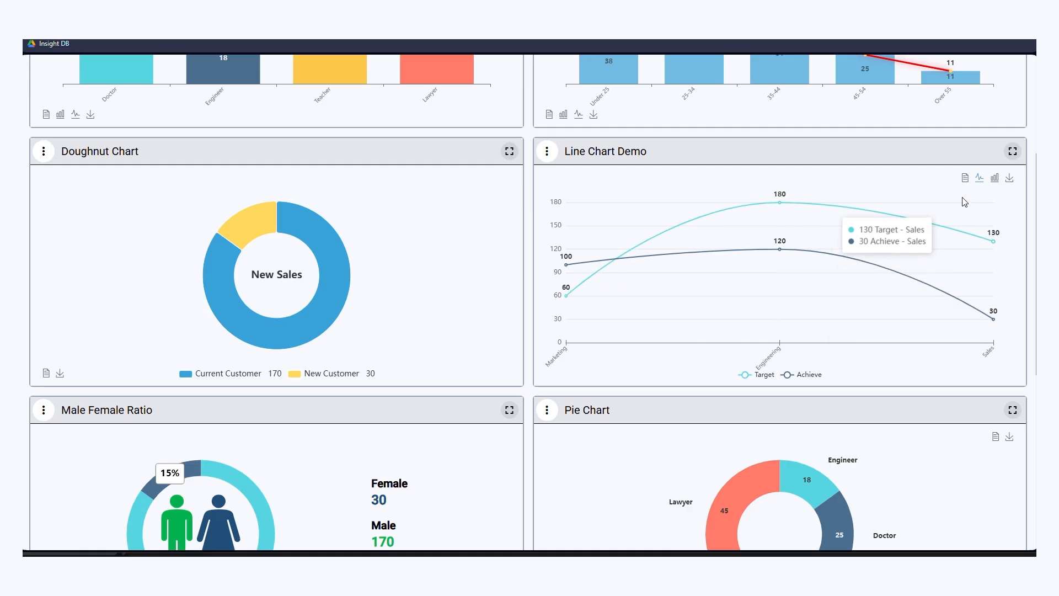
- Examine the Target and Achieve figures in the Line Chart Demo panel's data view, and close the view
{"action": "left_click", "coordinate": [965, 179]}
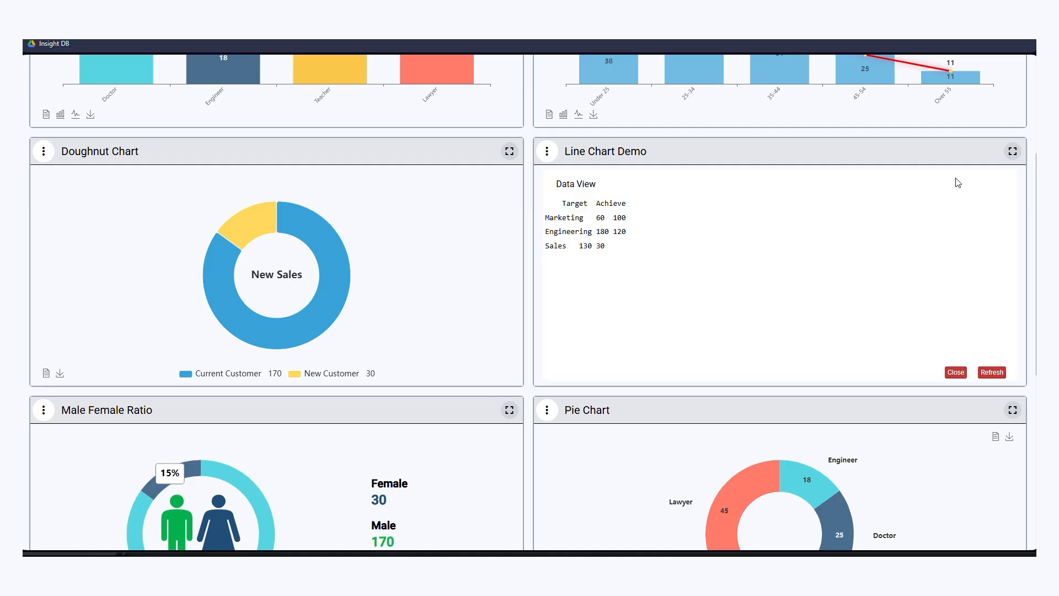
{"action": "left_click_drag", "start_coordinate": [608, 247], "coordinate": [501, 205]}
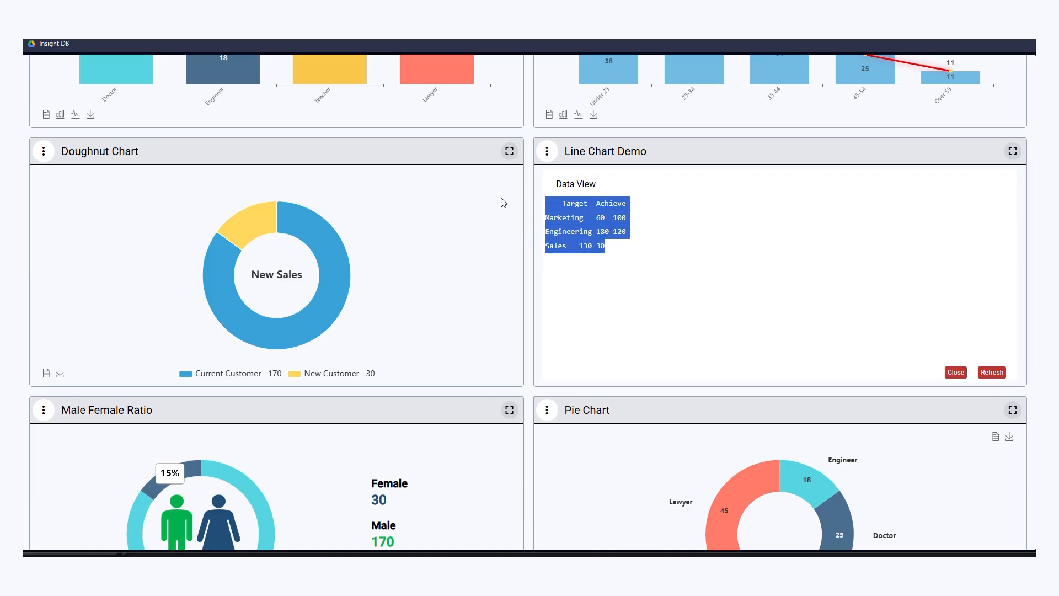
{"action": "left_click", "coordinate": [957, 373]}
- Export the Line Chart Demo presentation as a PDF and open the downloaded file
{"action": "left_click", "coordinate": [547, 152]}
{"action": "mouse_move", "coordinate": [574, 259]}
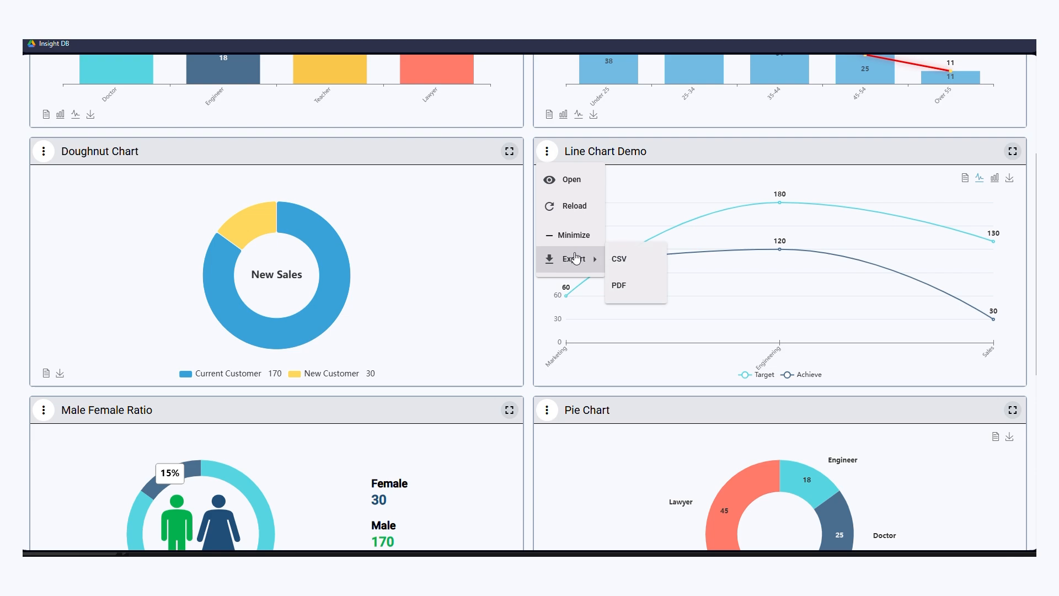
{"action": "left_click", "coordinate": [631, 293]}
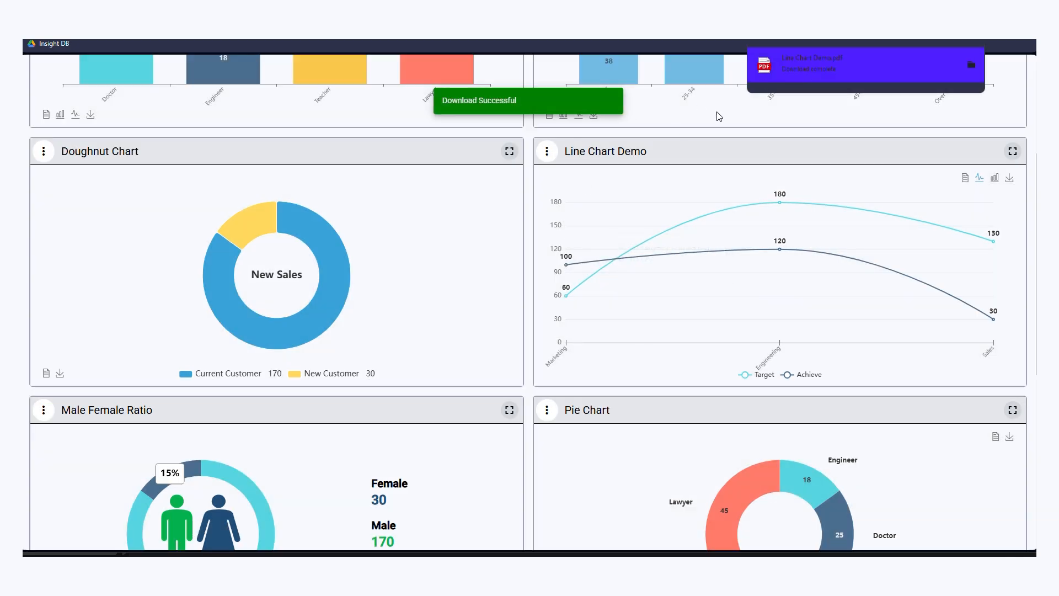
{"action": "left_click", "coordinate": [789, 68]}
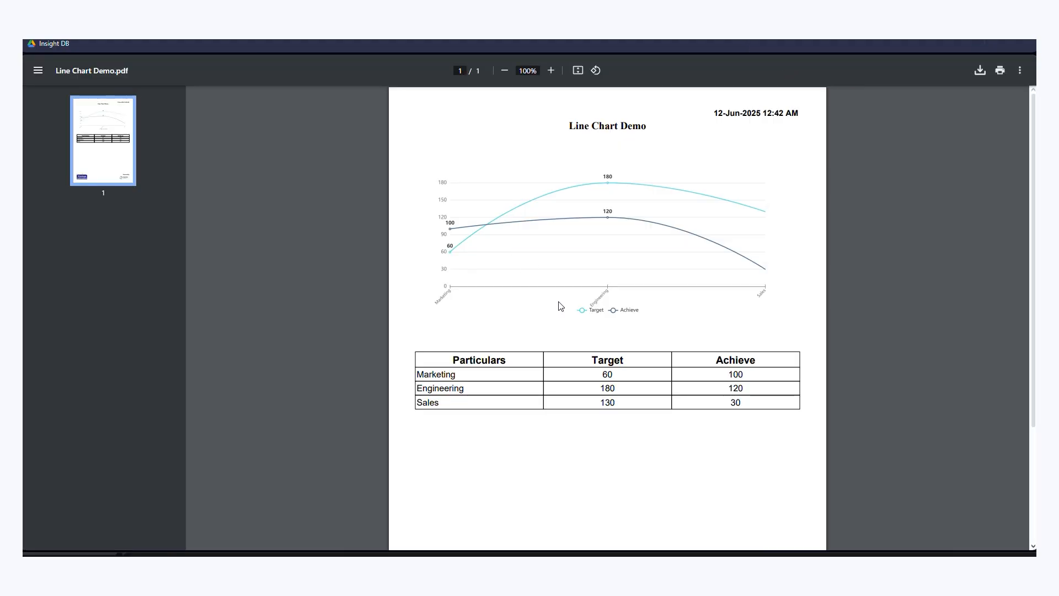